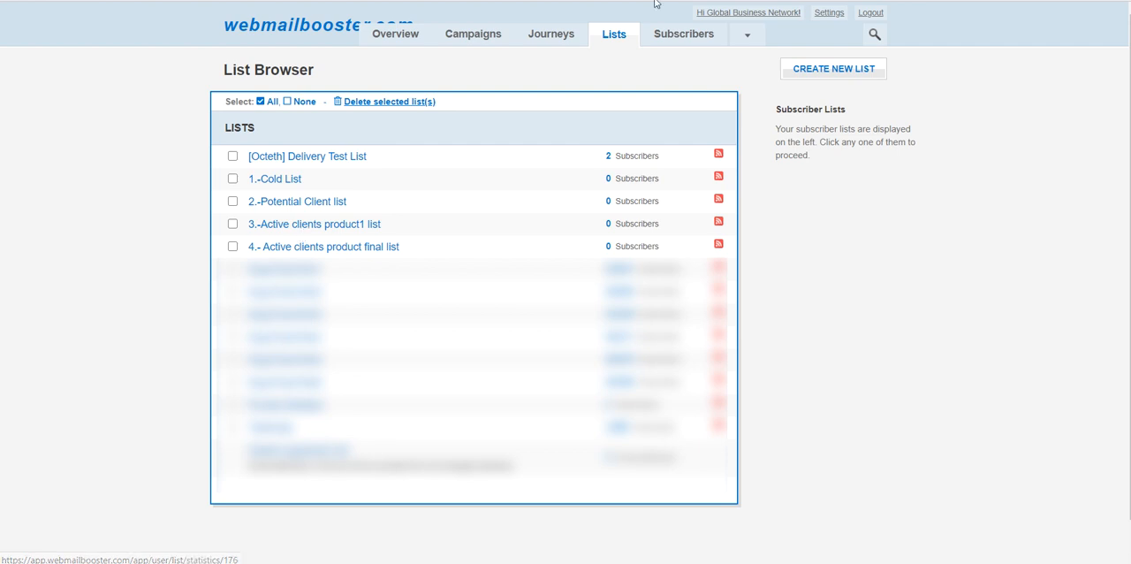
- Create a journey named J1 that triggers when a link inside the email is clicked, with follow up2 as the target email
left_click(553, 35)
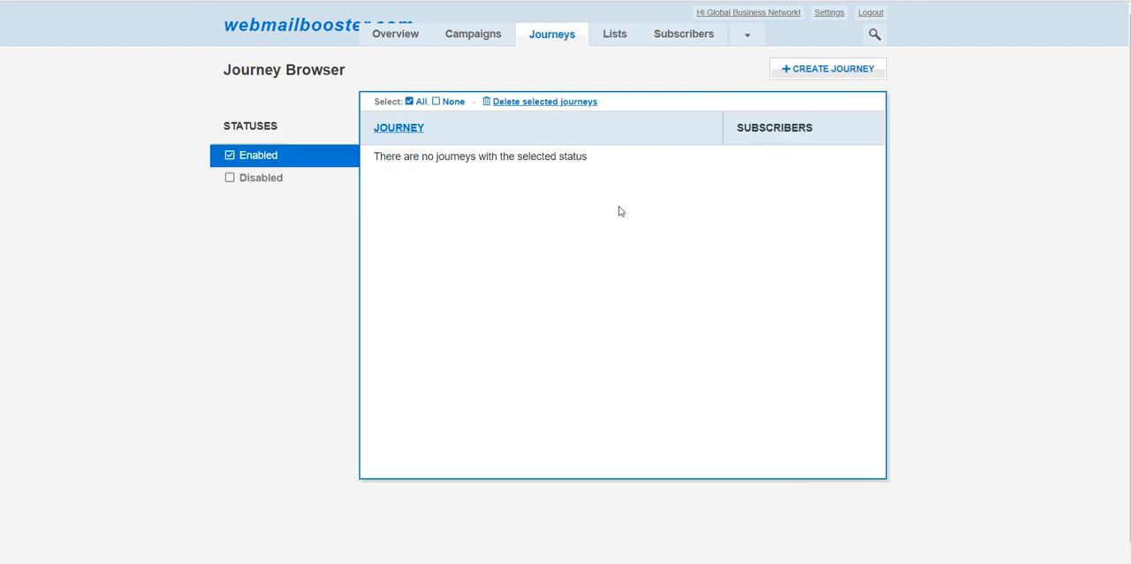
left_click(807, 78)
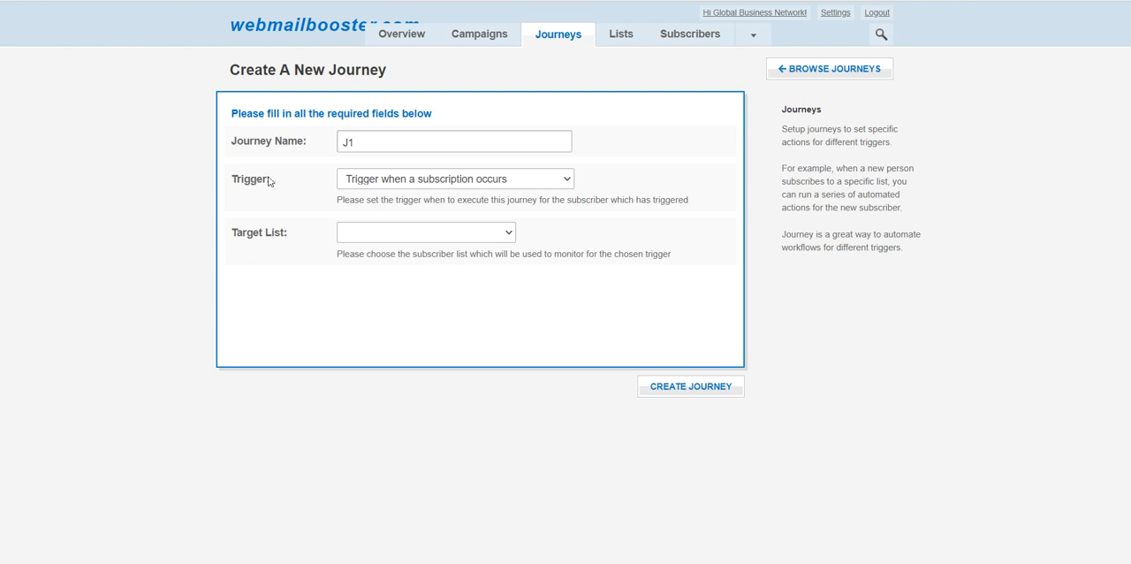
left_click(566, 184)
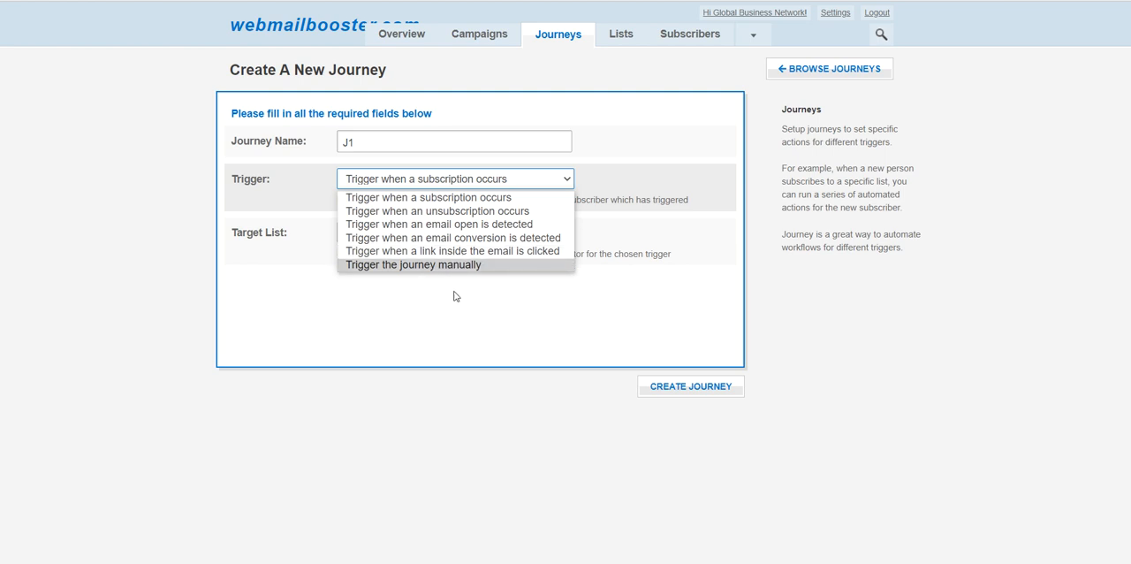
left_click(421, 253)
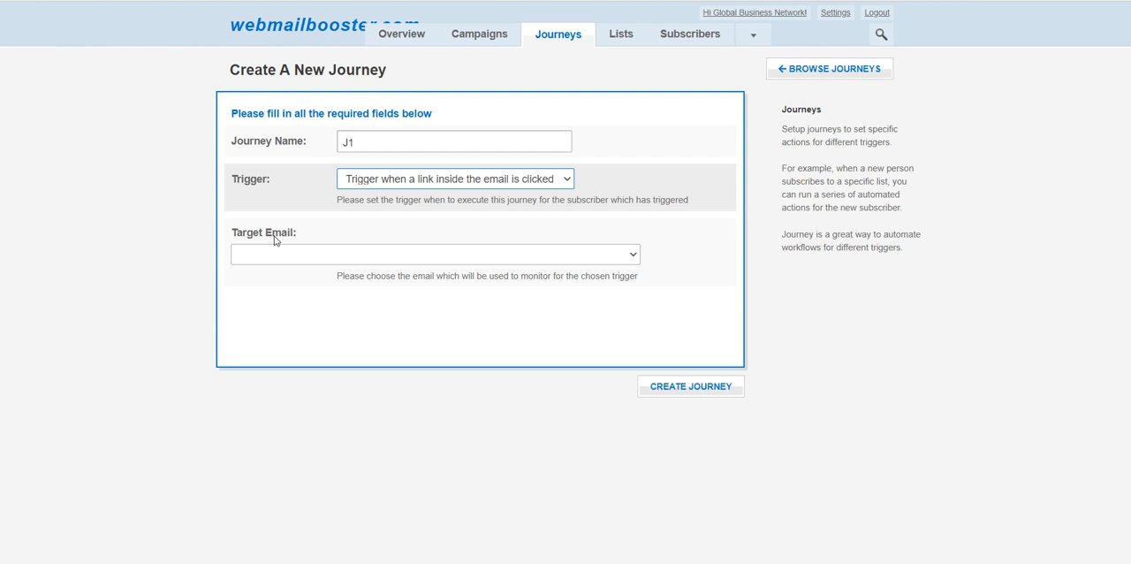
left_click(552, 256)
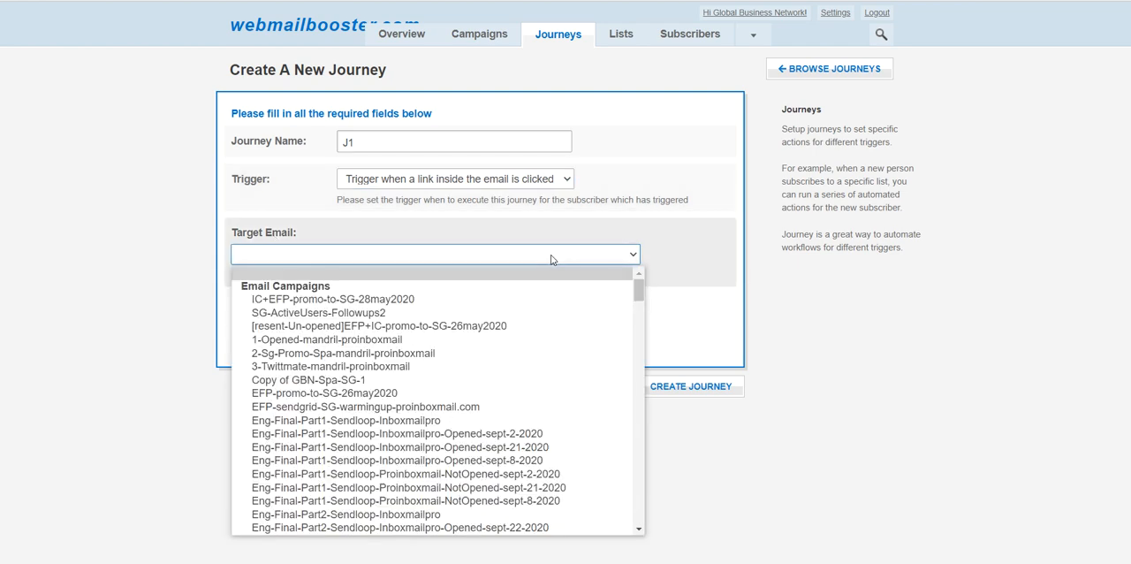
left_click_drag(639, 290, 643, 539)
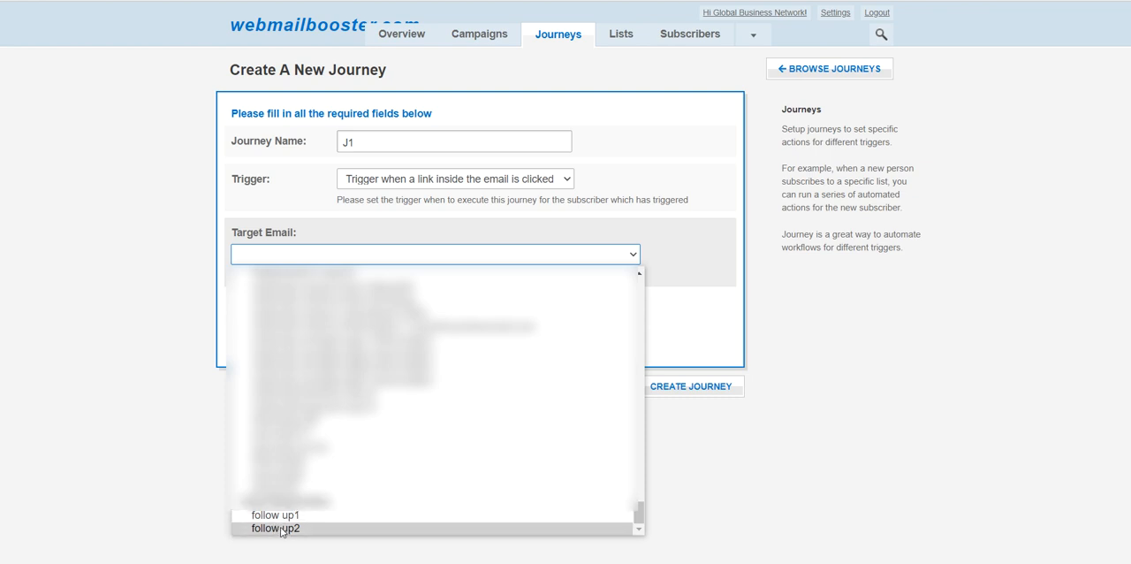
left_click(283, 528)
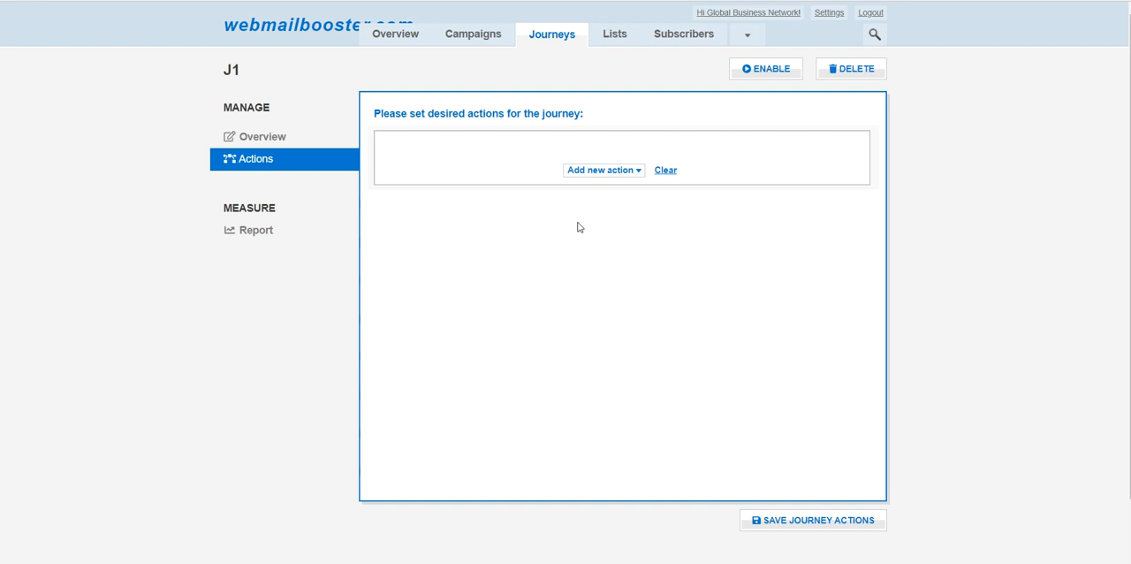
- Add a Wait action of 4 hours as the first action of the J1 journey
left_click(592, 171)
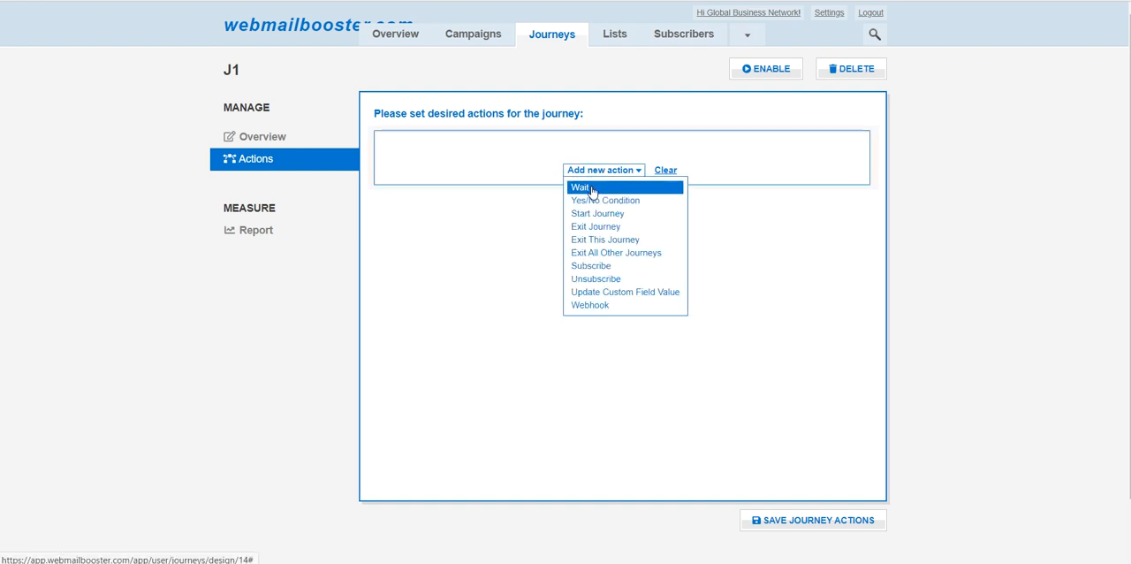
left_click(589, 188)
left_click(605, 164)
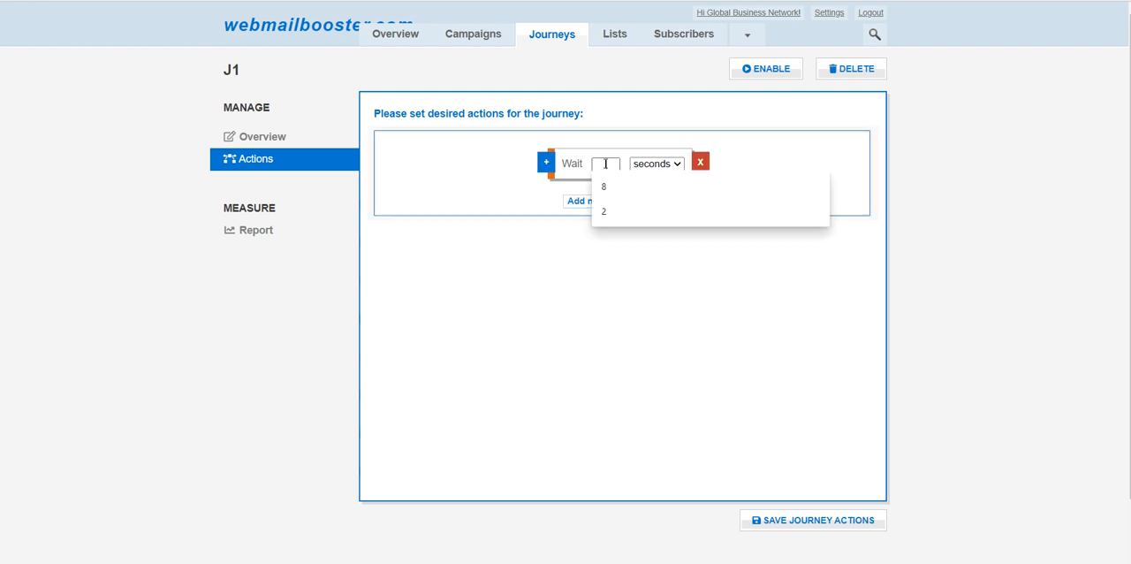
type("4")
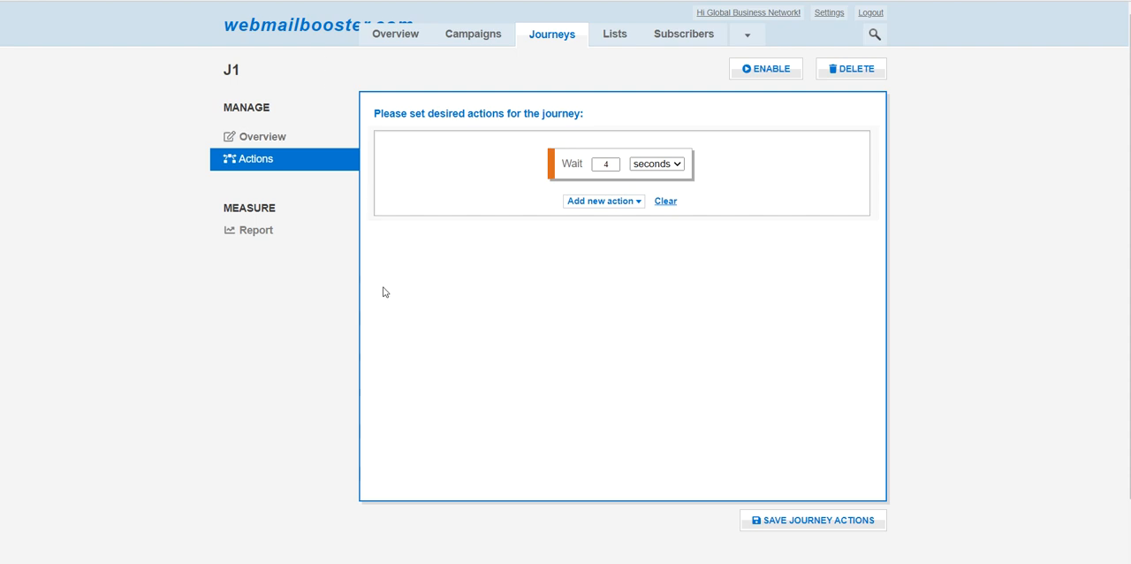
left_click(656, 164)
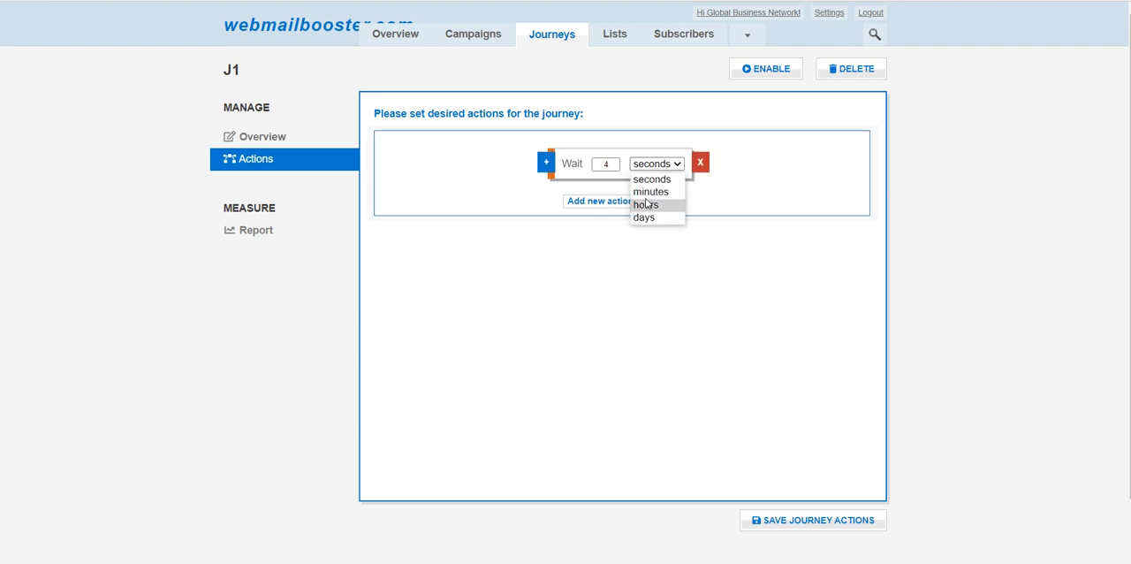
left_click(645, 204)
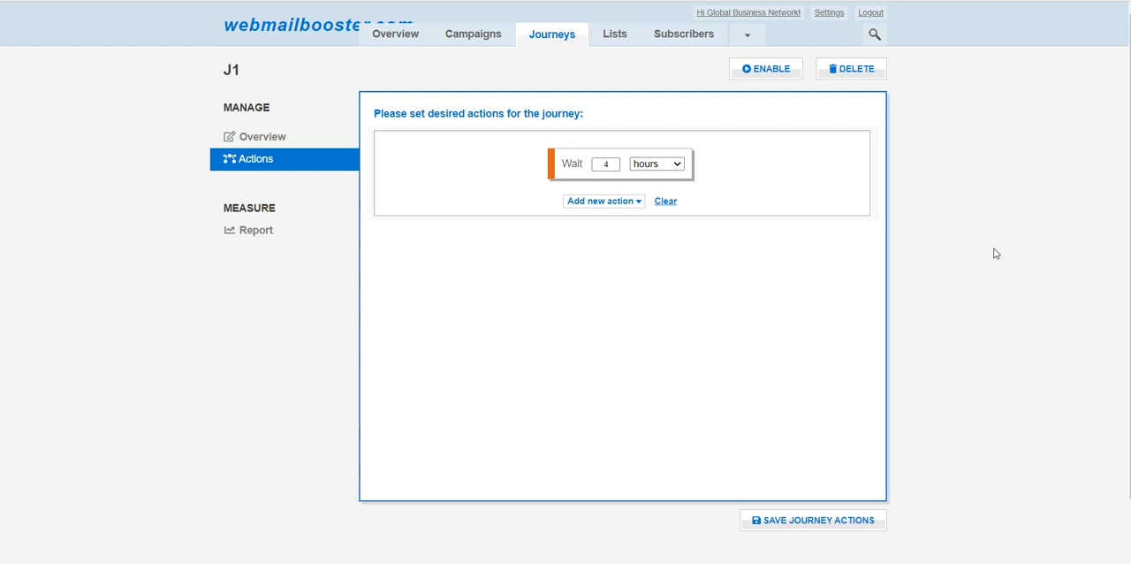
- Add a Yes/No Condition after the 4-hour wait in the journey
mouse_move(583, 167)
left_click(605, 202)
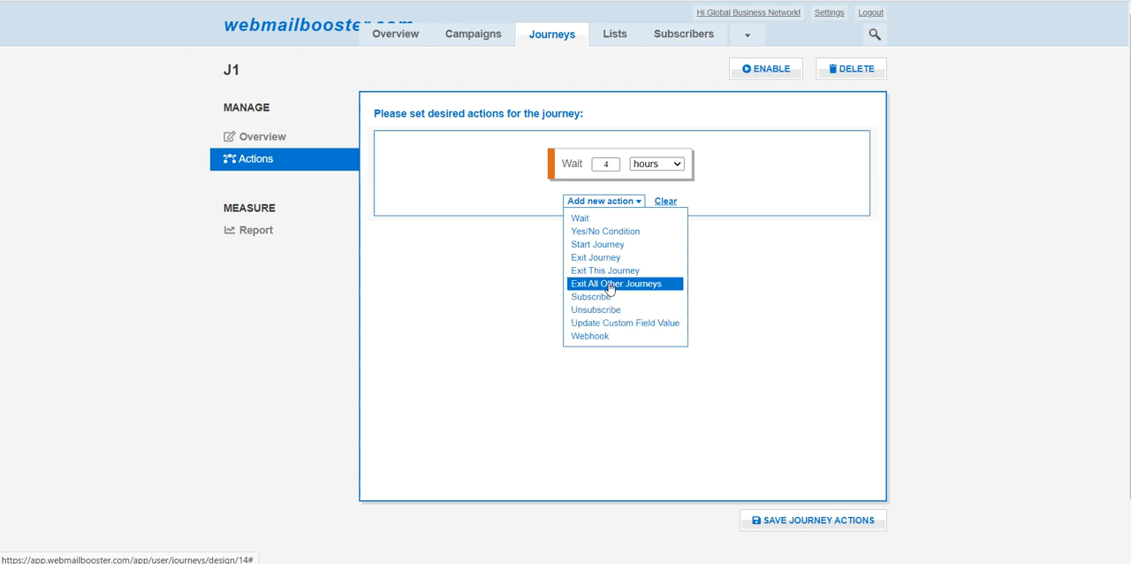
left_click(591, 232)
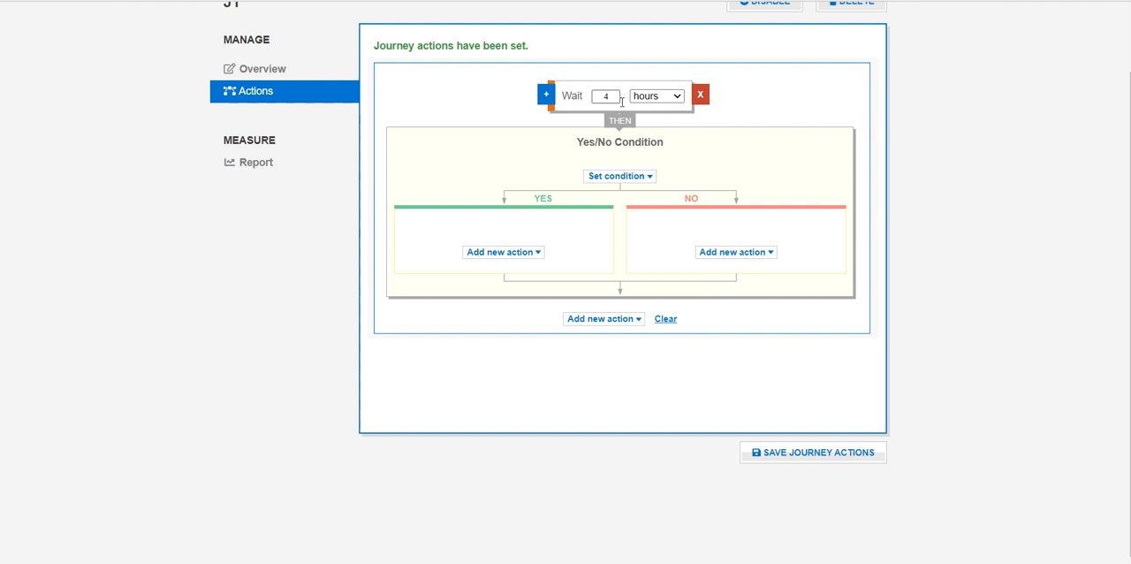
- Set the Yes/No Condition to check that Subscription Status is Subscribed
left_click(629, 180)
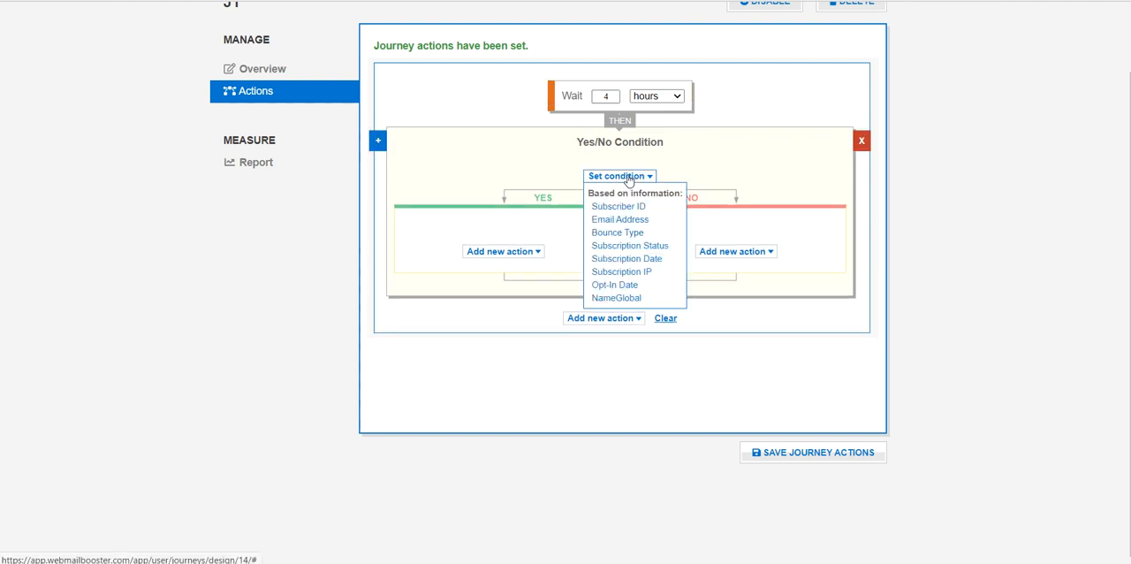
left_click(622, 246)
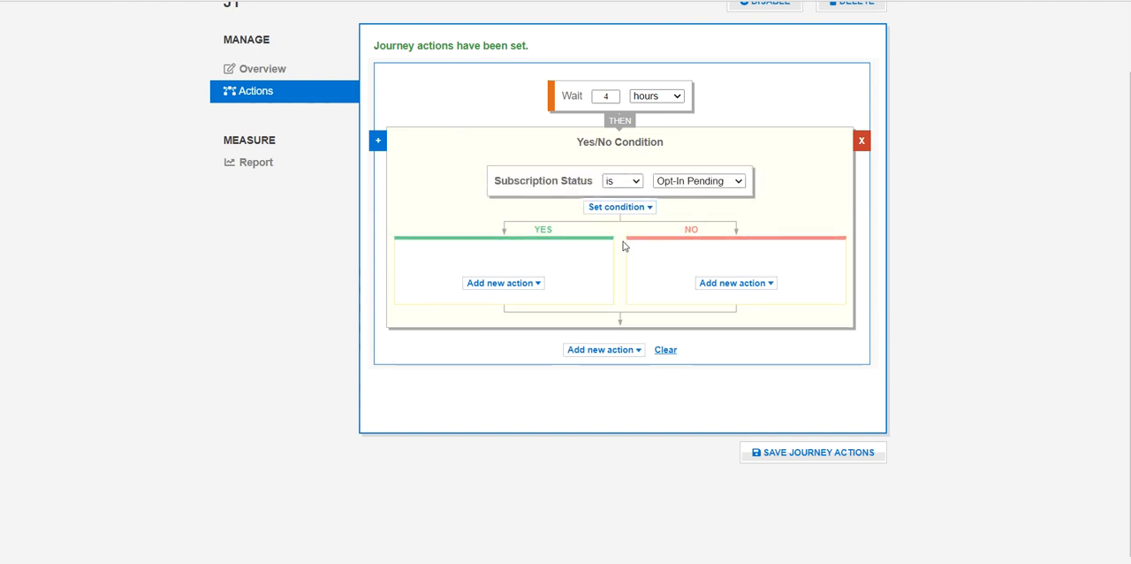
left_click(676, 182)
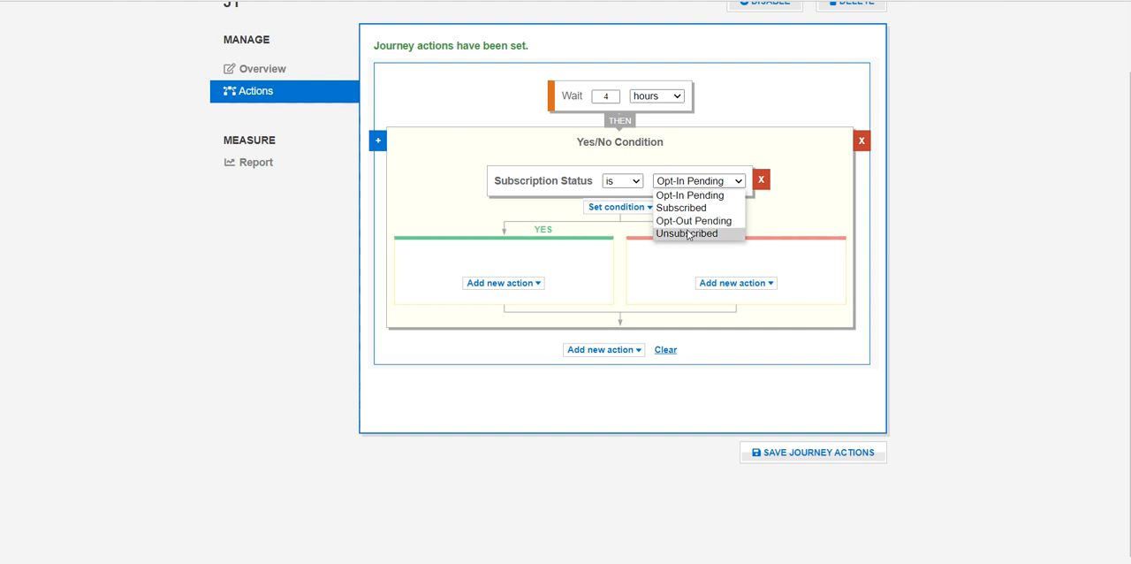
left_click(680, 210)
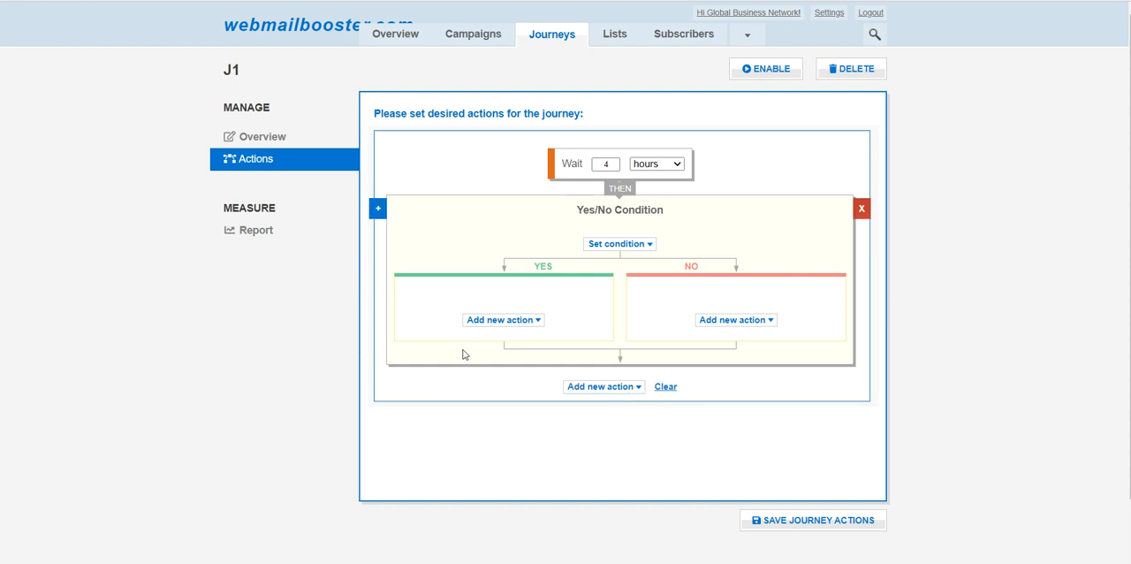
- Add an Unsubscribe action for 1.-Cold List to the YES branch of the condition
left_click(476, 323)
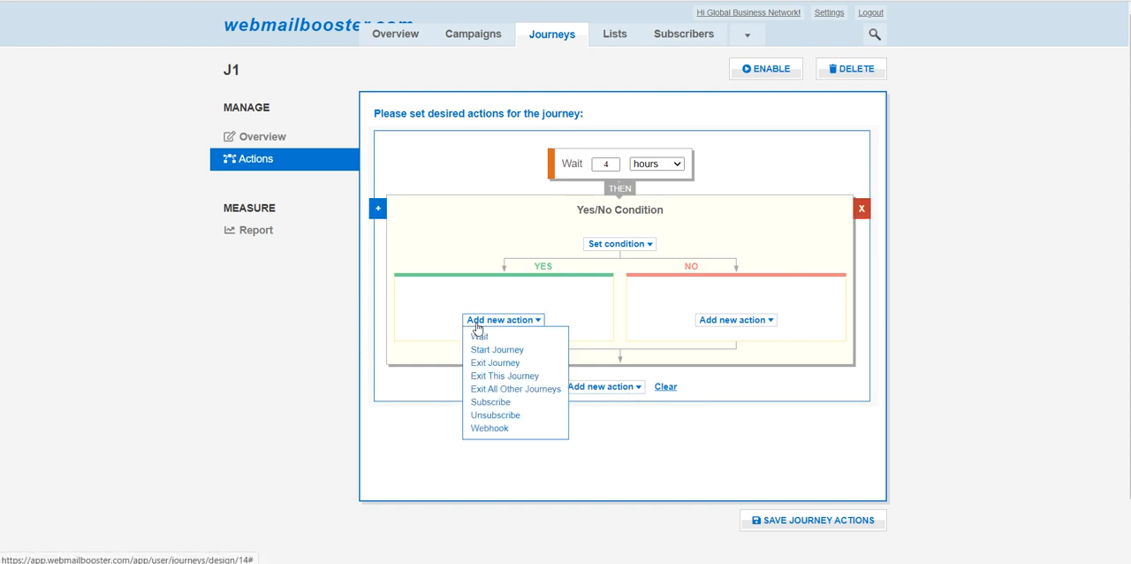
left_click(484, 417)
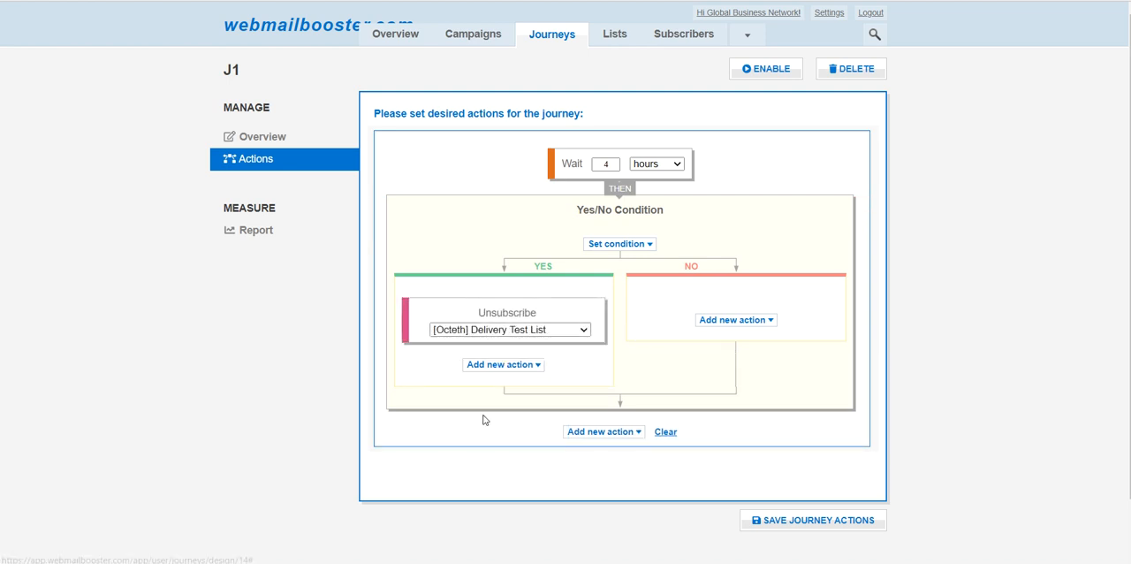
left_click(466, 330)
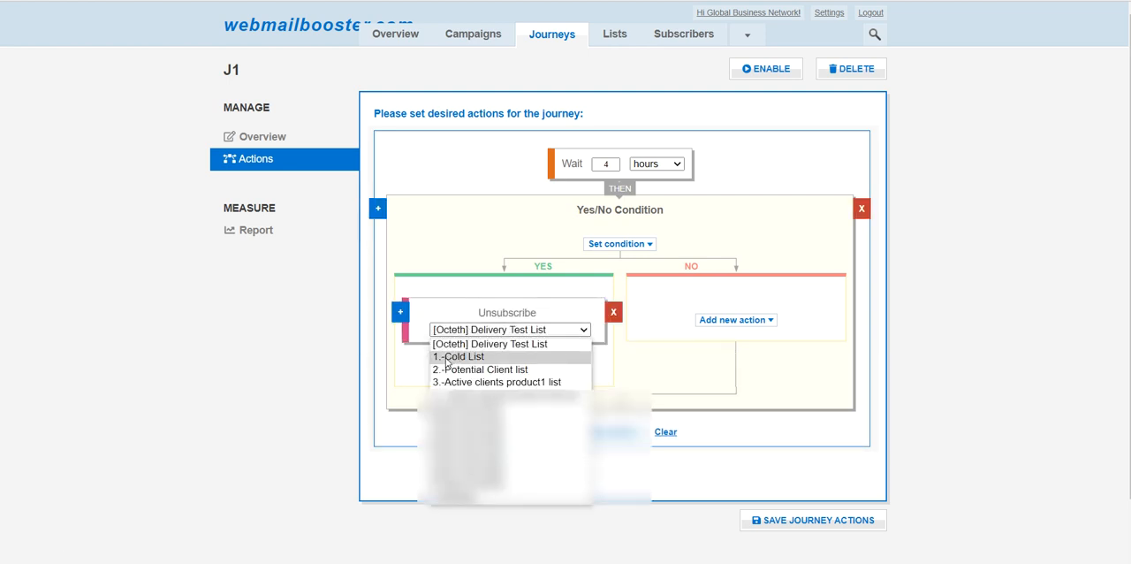
left_click(447, 358)
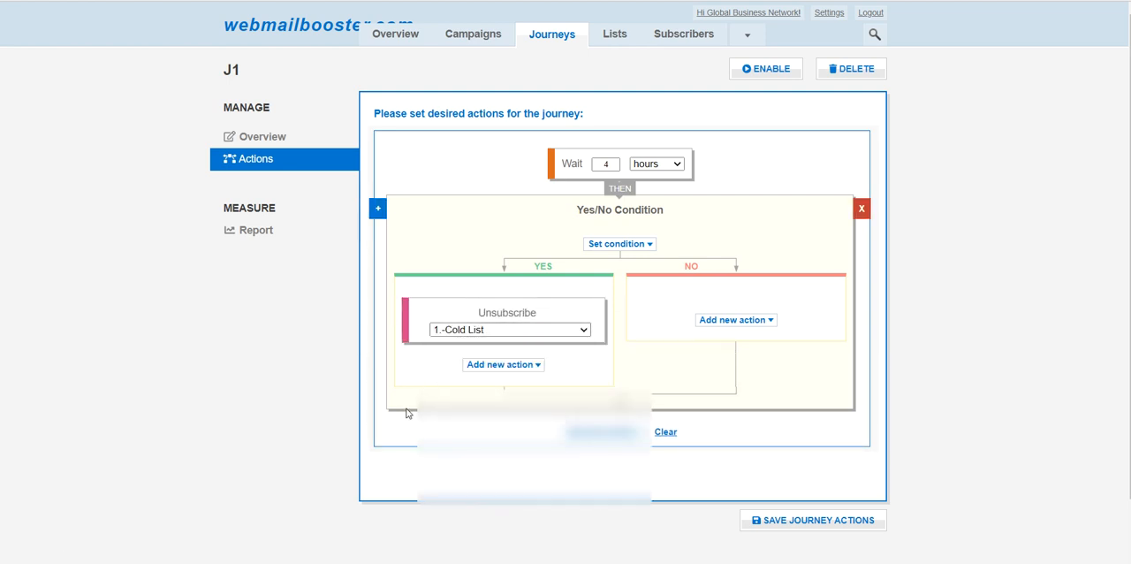
- Add a Subscribe action for 2.-Potential Client list after the Unsubscribe action in the YES branch
left_click(486, 365)
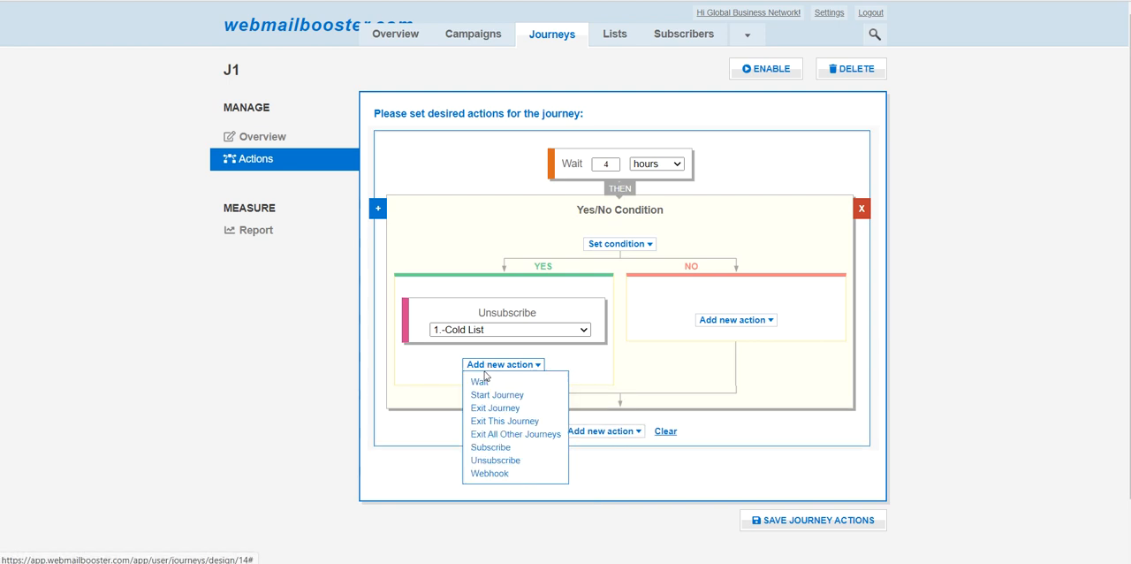
left_click(488, 447)
left_click(479, 390)
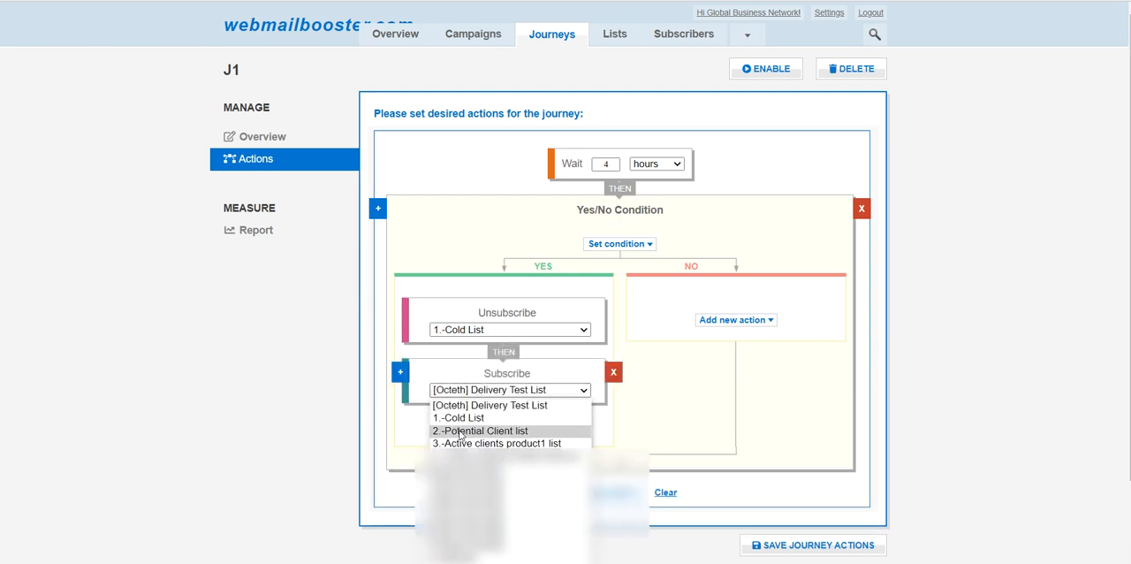
left_click(464, 431)
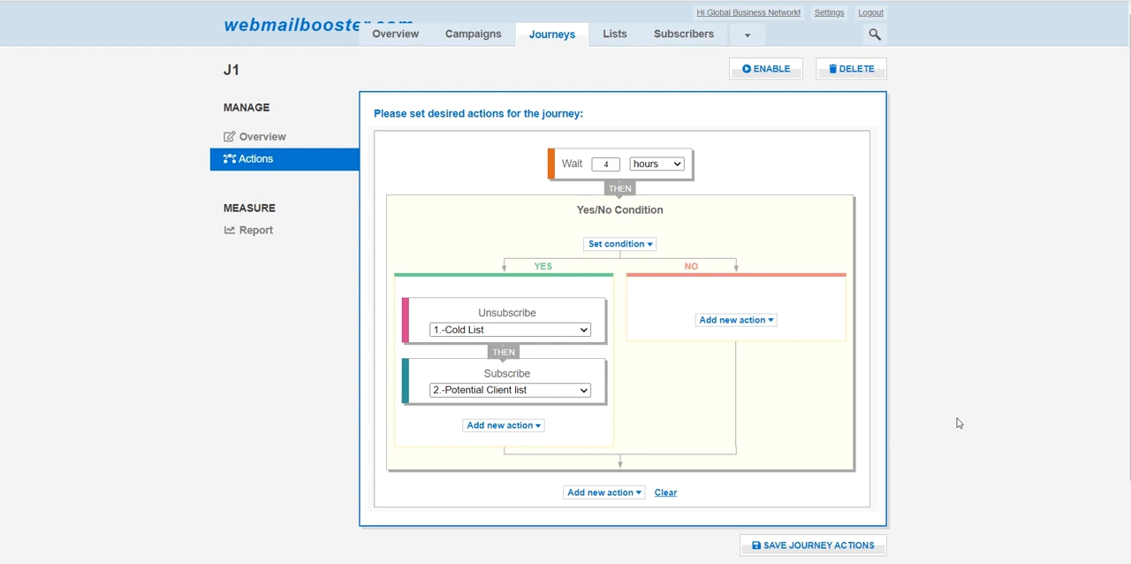
- Add a Wait action of 3 days after the Subscribe action in the YES branch
scroll(972, 389, "down", 1)
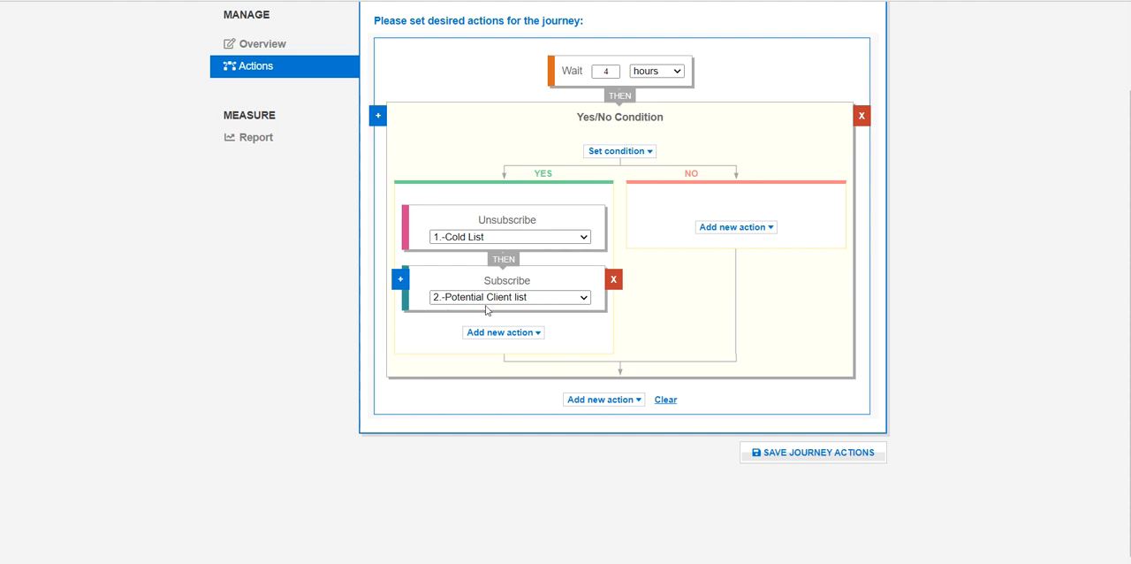
left_click(498, 333)
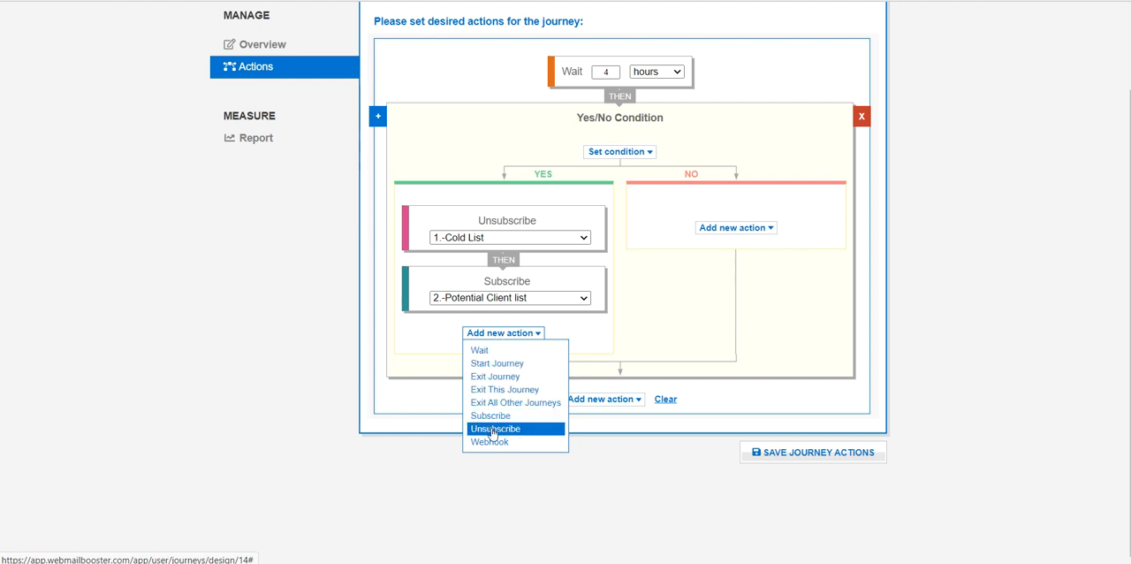
left_click(488, 350)
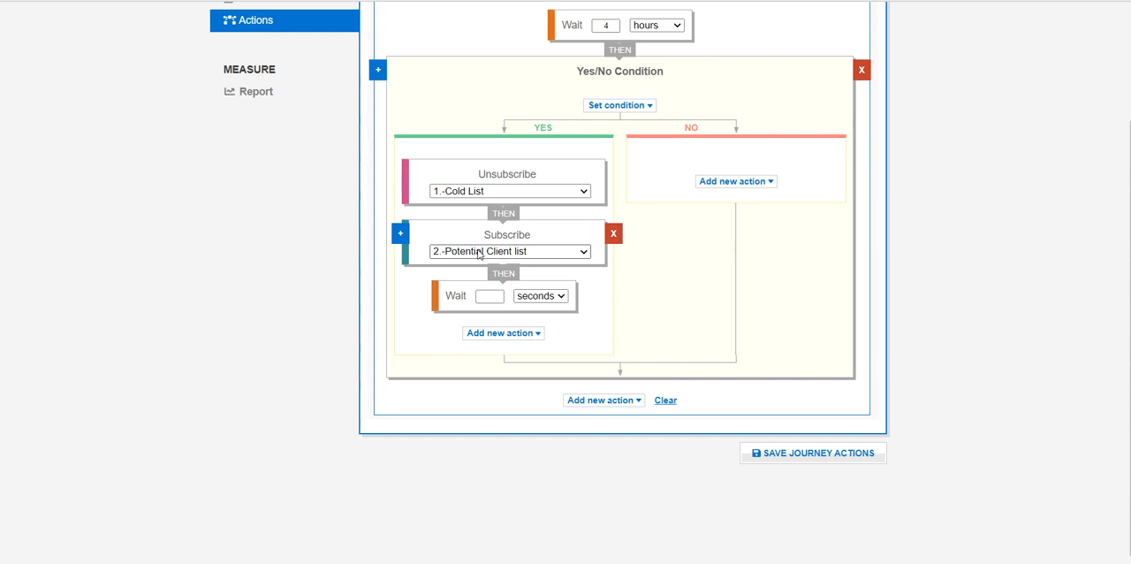
left_click(492, 296)
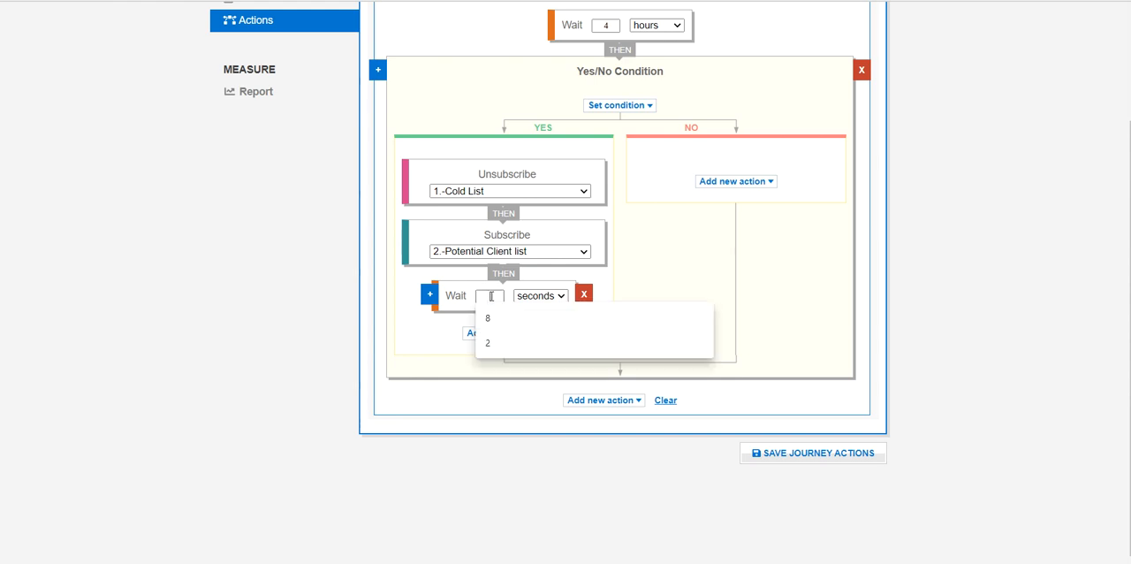
type("3")
left_click(530, 296)
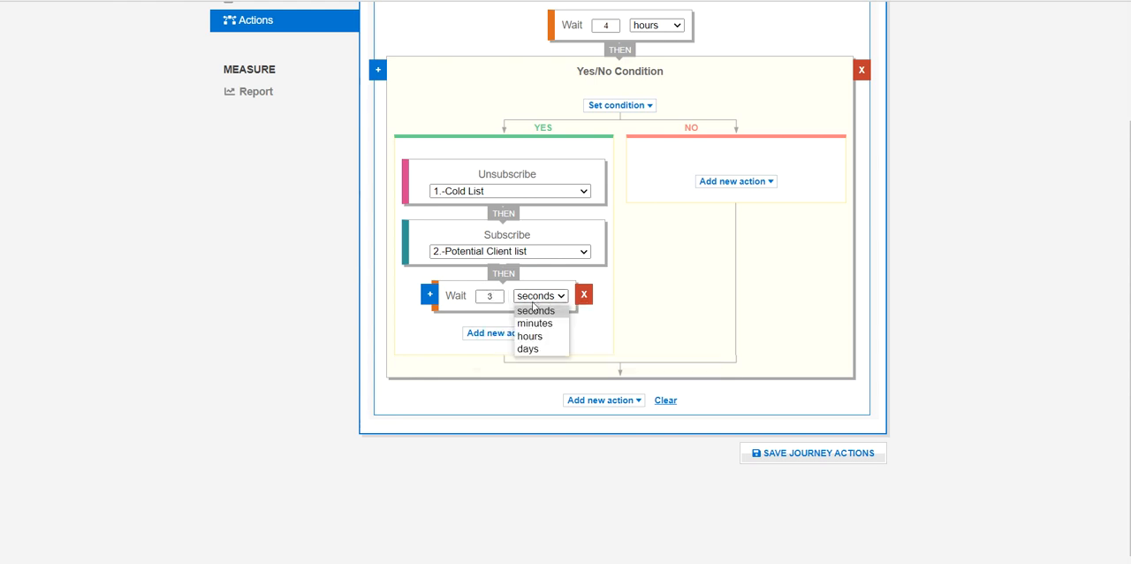
left_click(530, 349)
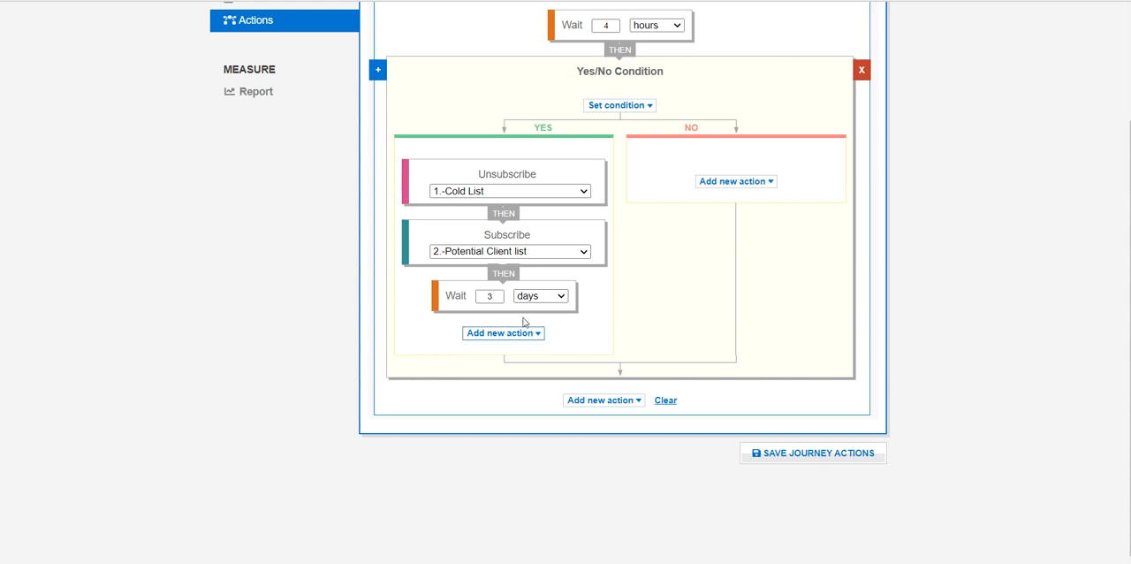
- Add an Unsubscribe action for 2.-Potential Client list after the 3-day Wait in the YES branch
mouse_move(493, 307)
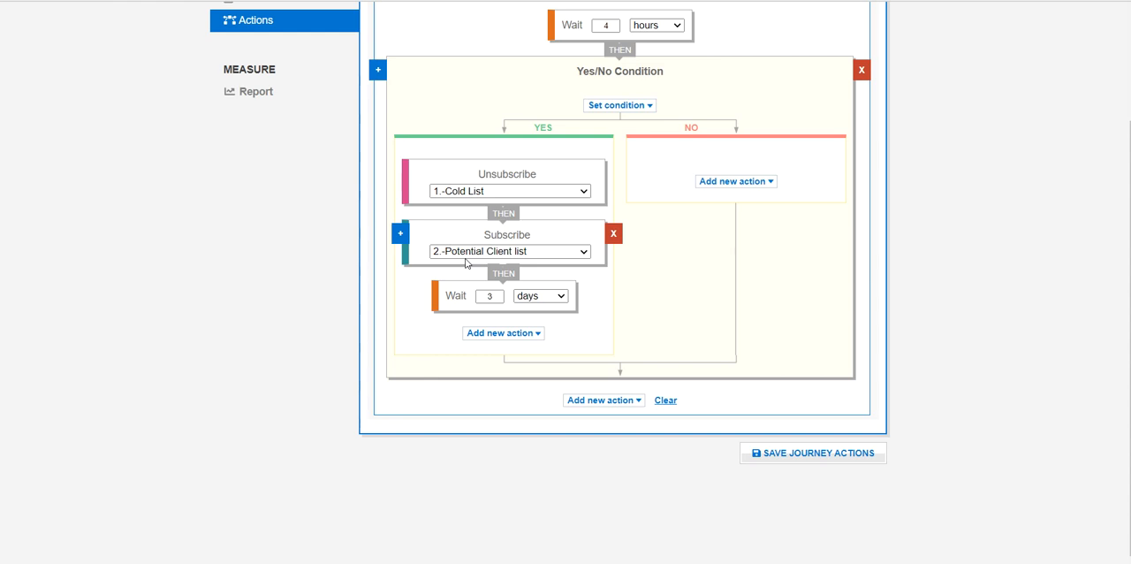
left_click(494, 333)
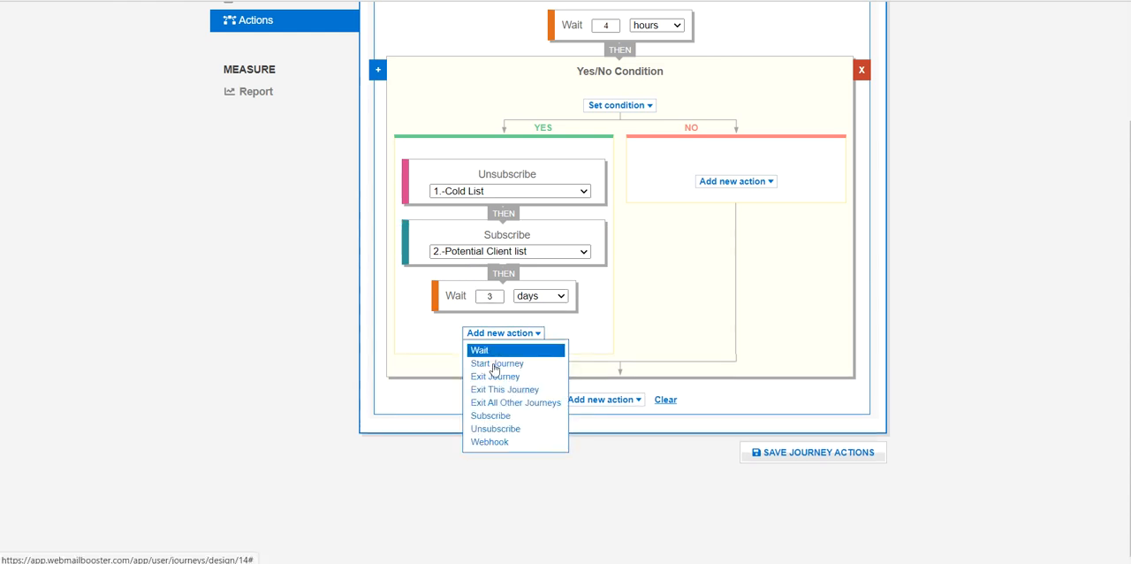
left_click(492, 428)
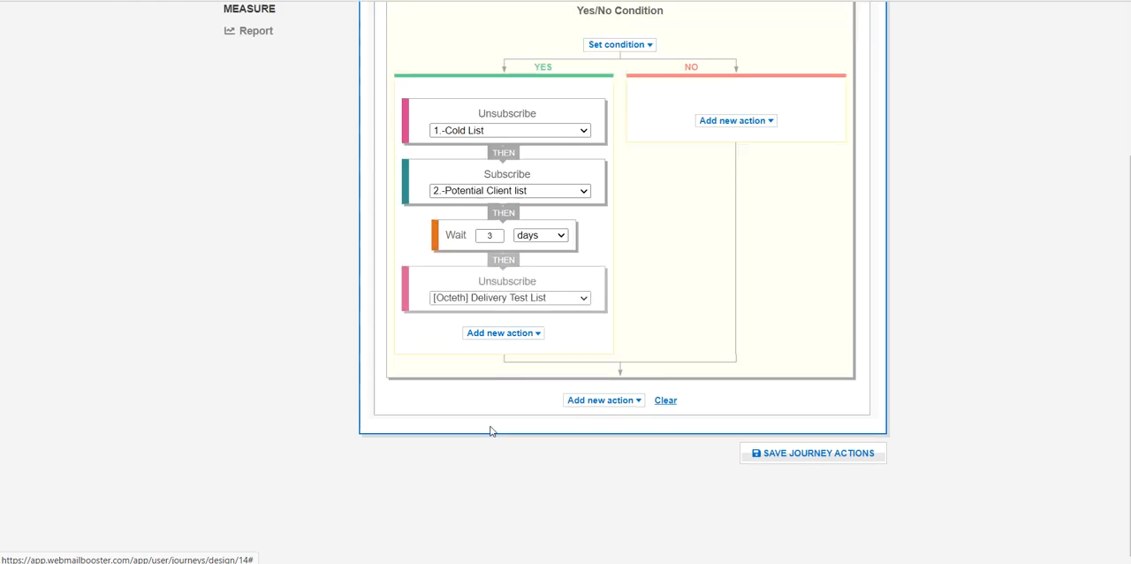
left_click(481, 298)
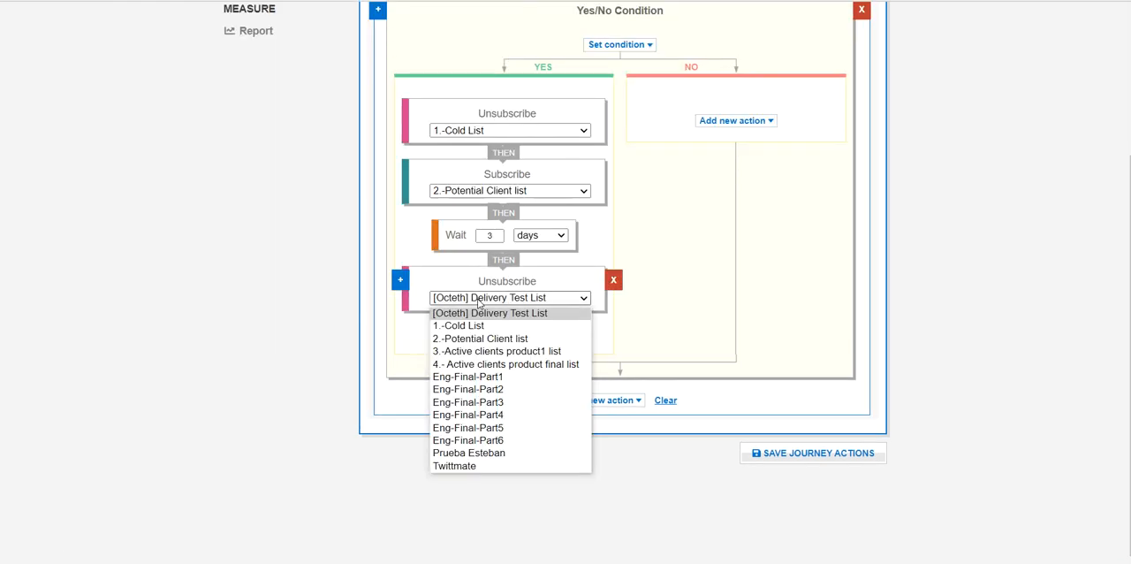
left_click(472, 340)
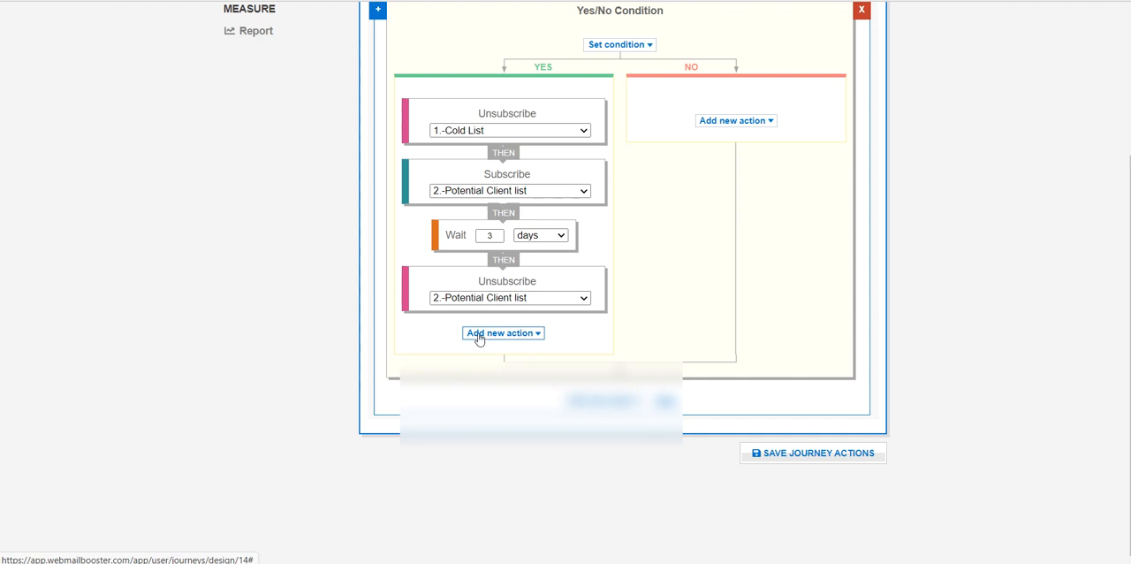
- Add a Subscribe action for 3.-Active clients product1 list after the second Unsubscribe action in the YES branch
left_click(479, 335)
left_click(481, 415)
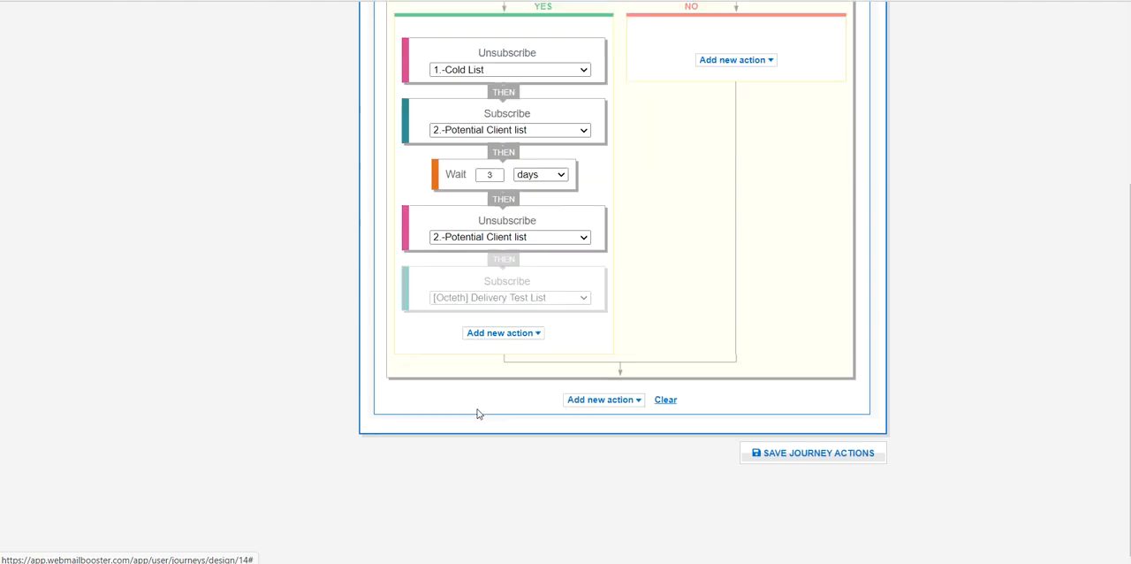
left_click(484, 297)
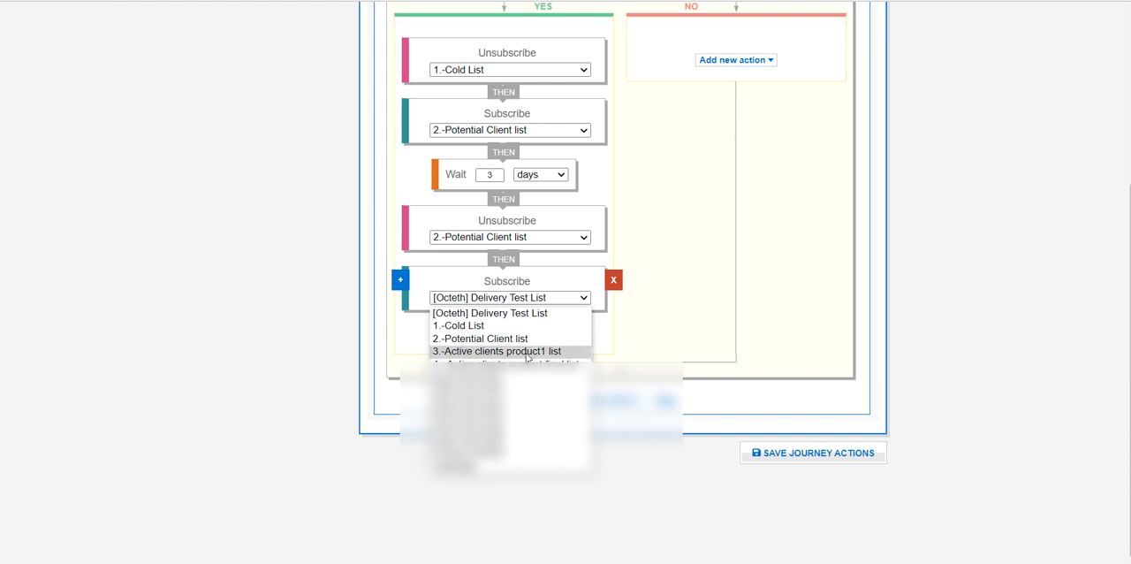
left_click(526, 351)
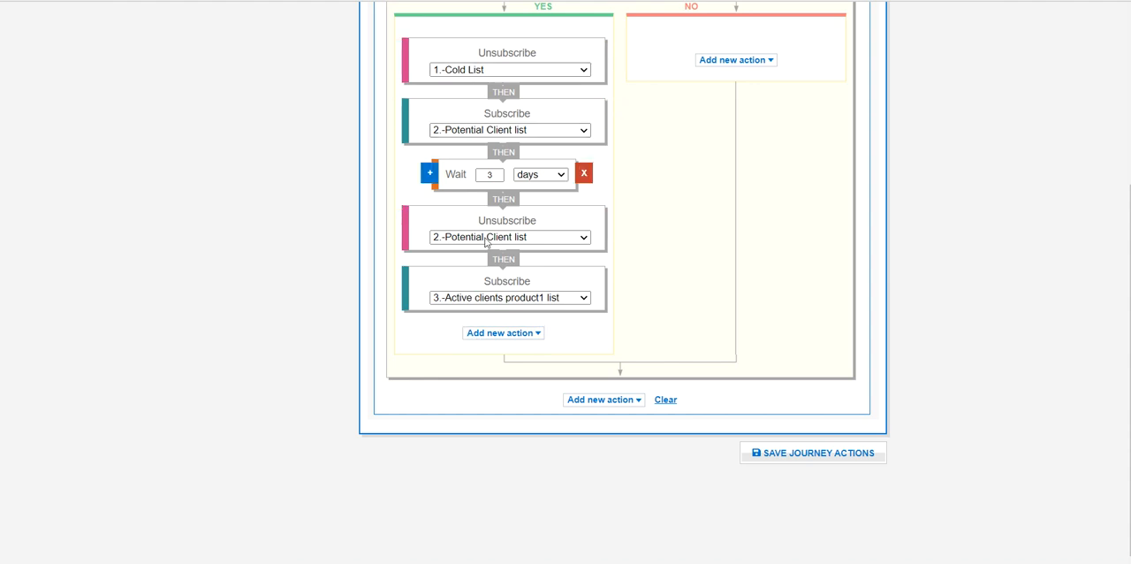
- End the YES branch with an Exit This Journey action
mouse_move(485, 254)
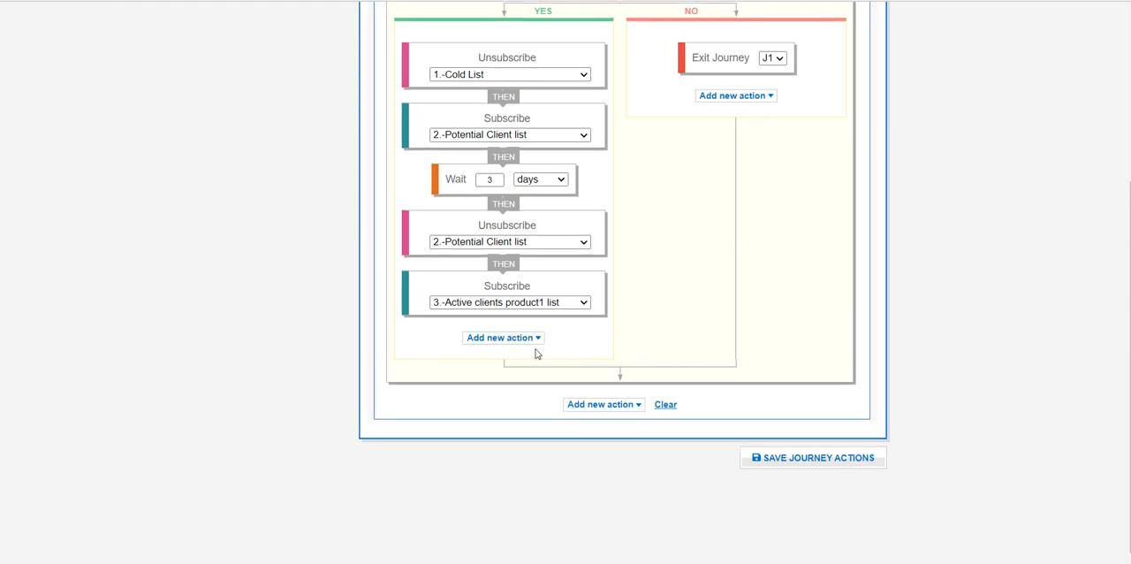
left_click(504, 341)
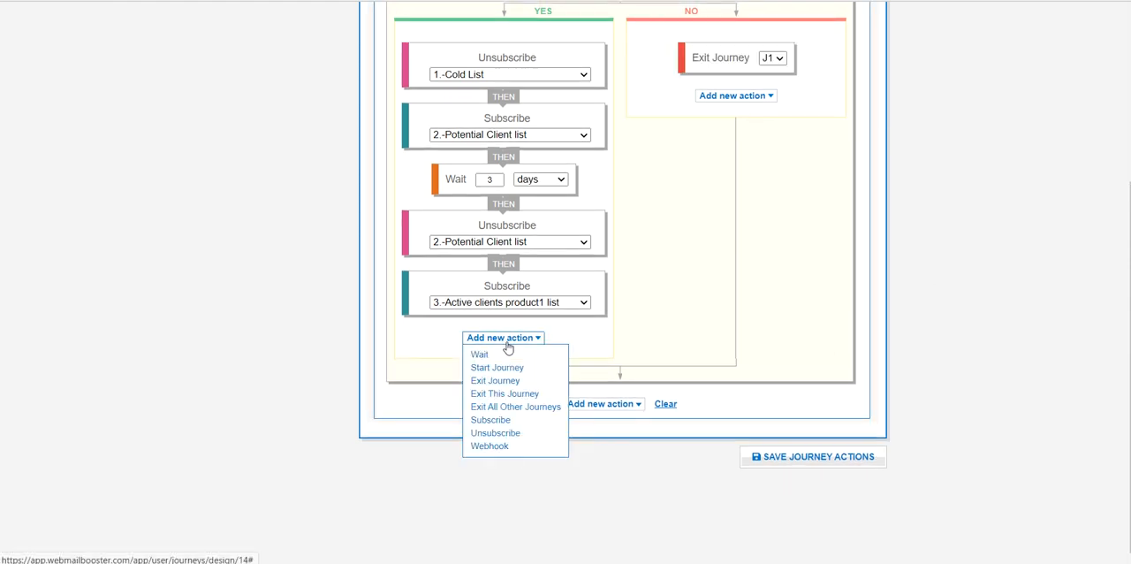
left_click(484, 394)
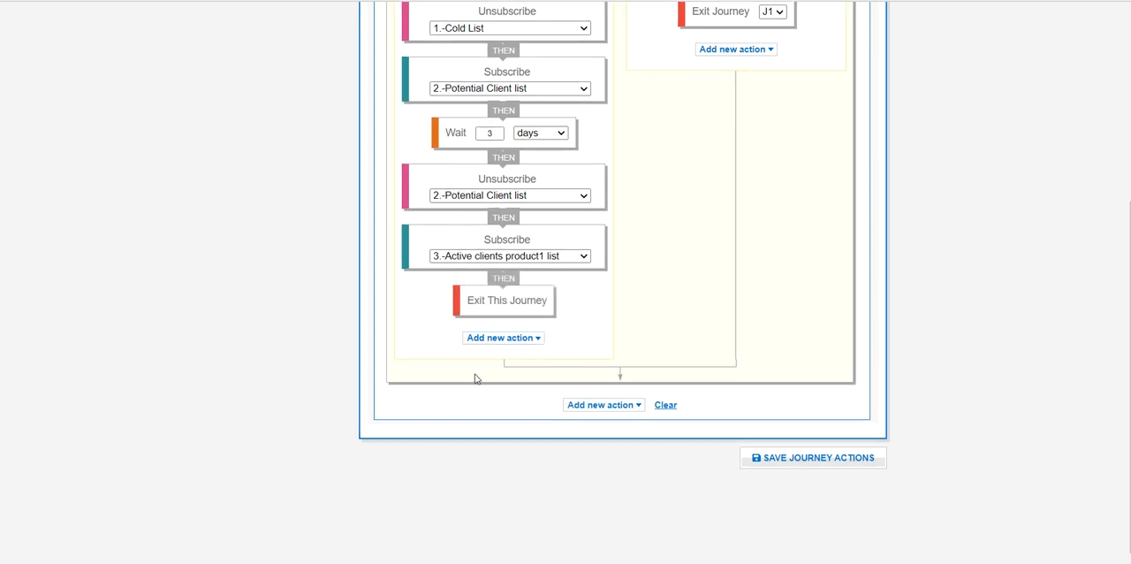
- Try an Exit This Journey action in the NO branch and remove it again
scroll(474, 378, "up", 2)
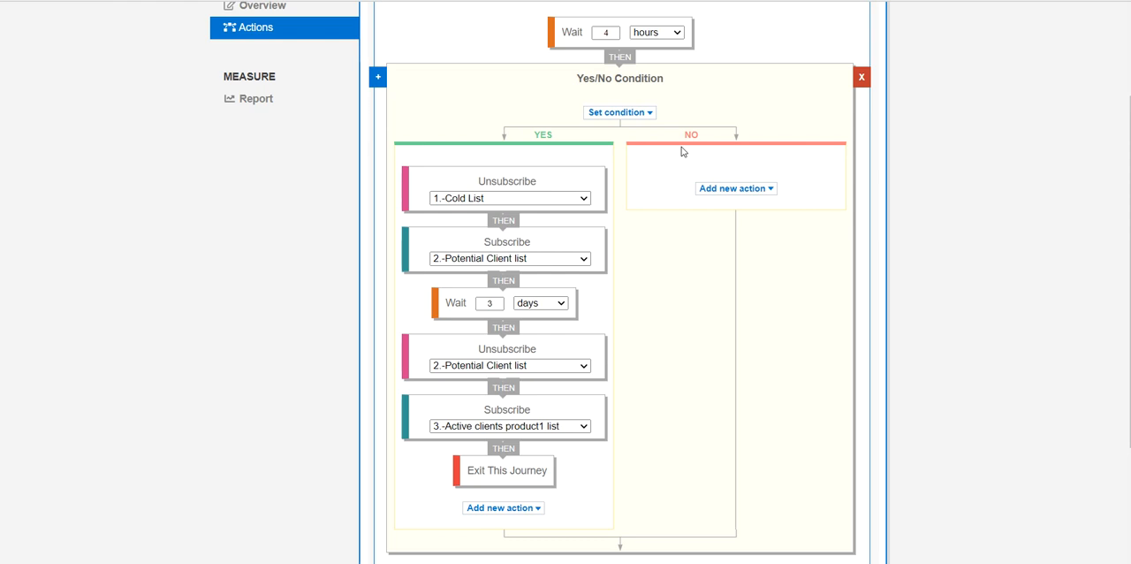
left_click(722, 191)
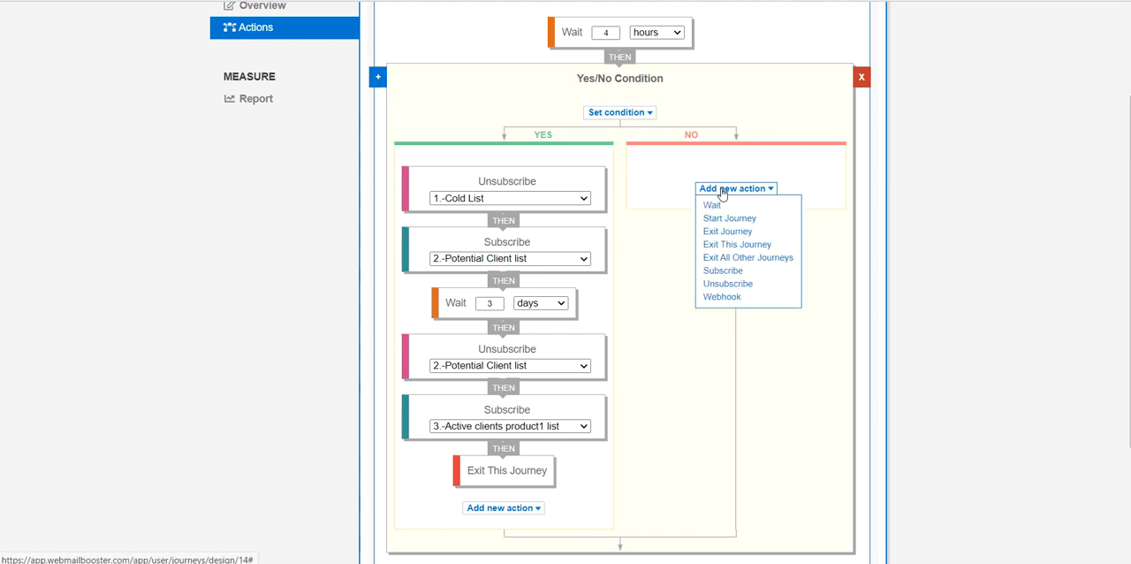
left_click(726, 245)
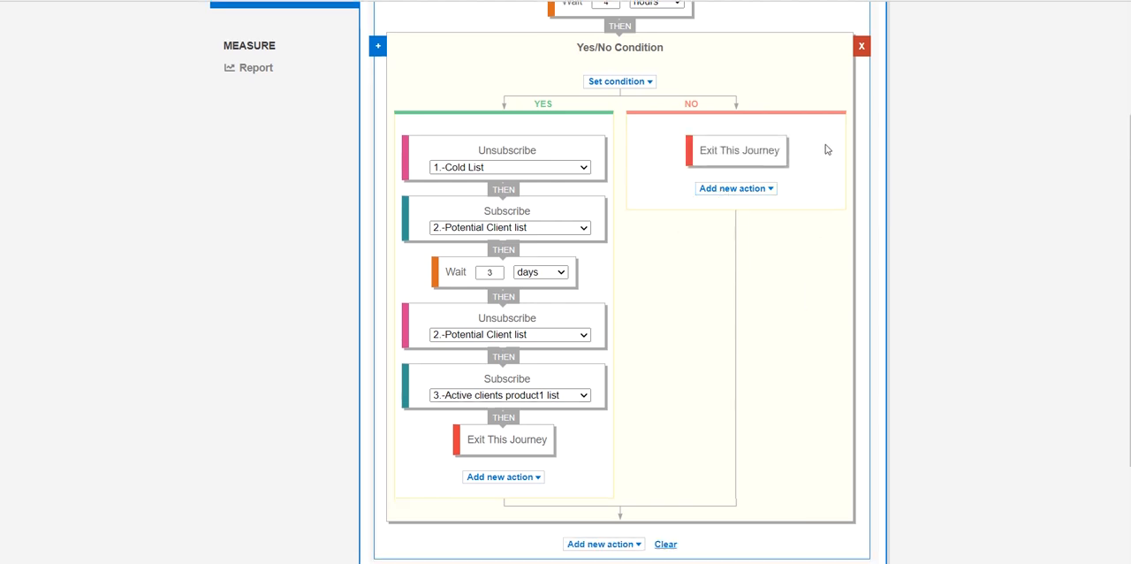
mouse_move(795, 152)
left_click(795, 152)
- Add an Unsubscribe action for 1.-Cold List to the NO branch
left_click(707, 159)
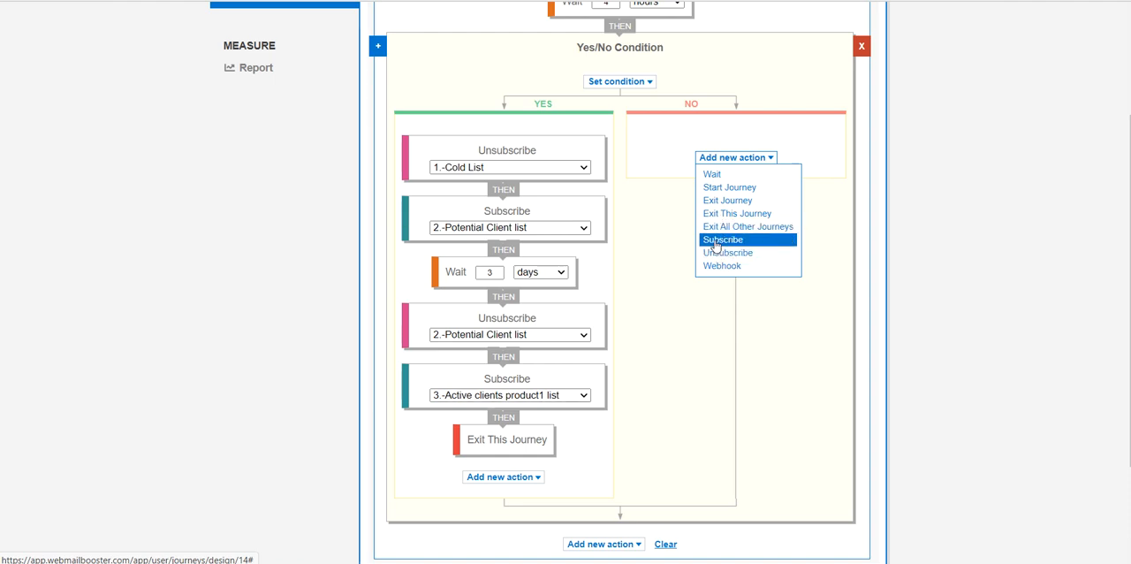
scroll(717, 254, "down", 1)
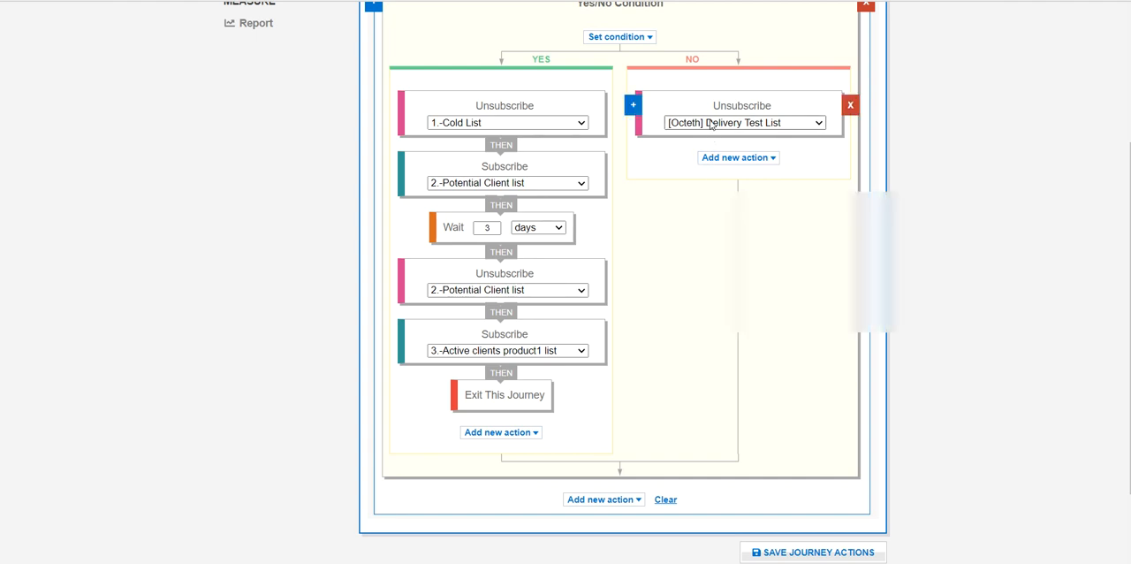
left_click(711, 123)
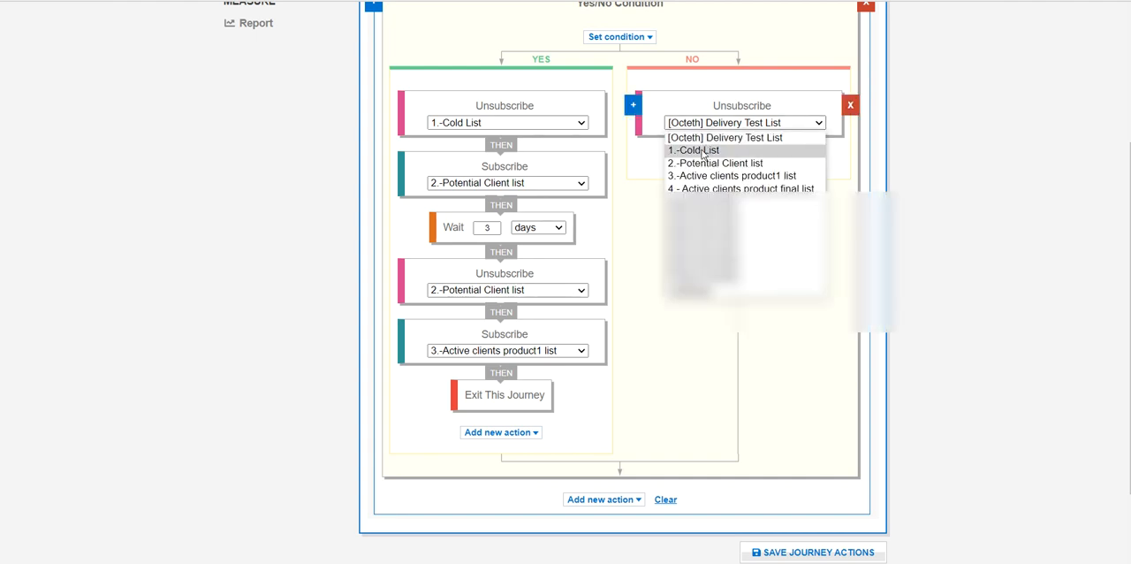
left_click(703, 151)
- Add a Subscribe action followed by an Exit This Journey action after the Unsubscribe action in the NO branch
left_click(726, 158)
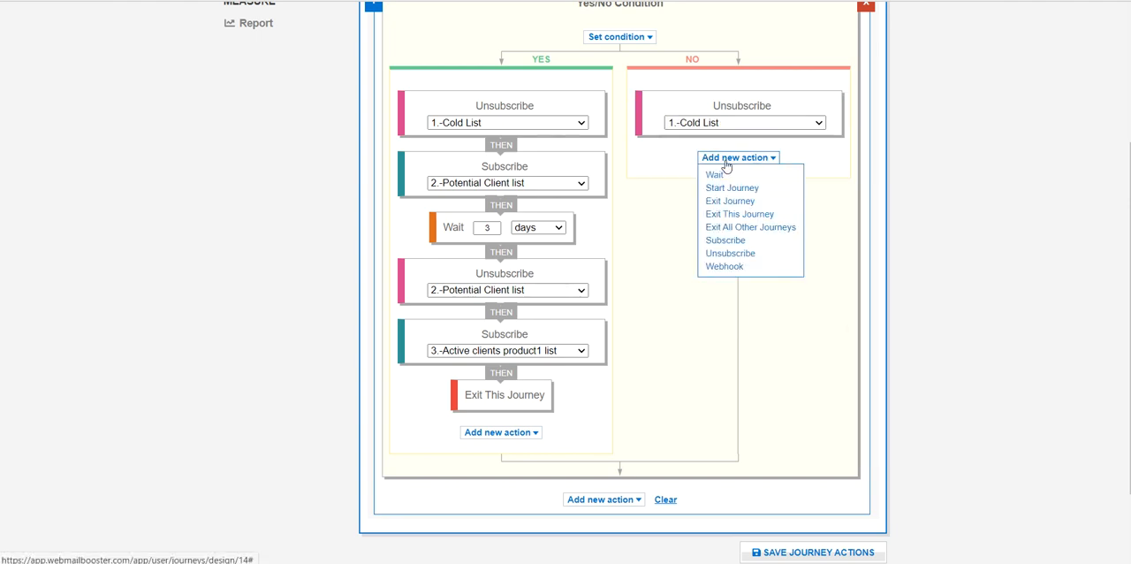
left_click(728, 241)
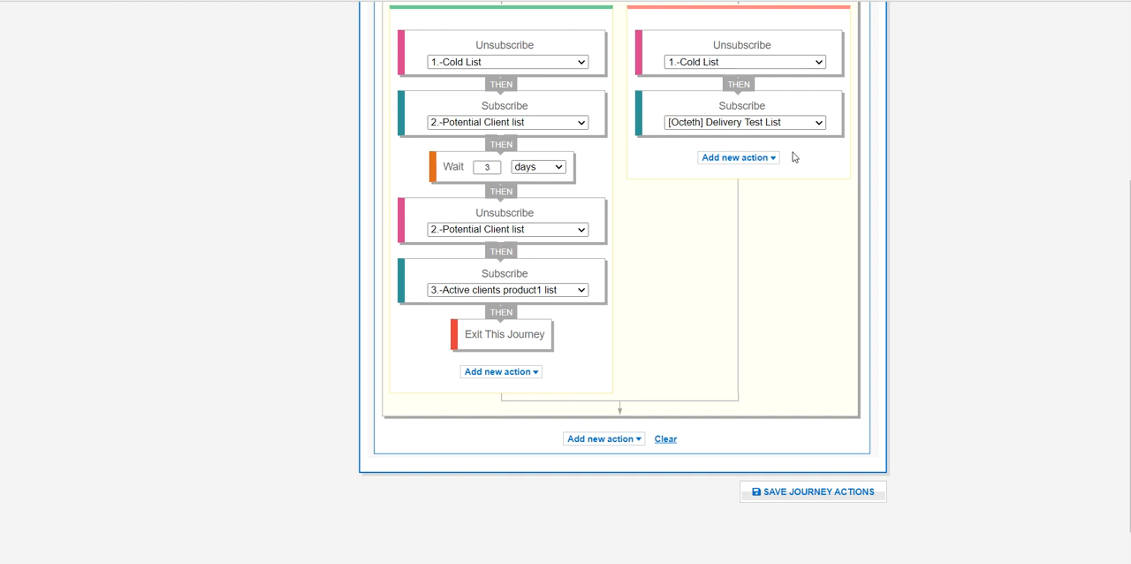
left_click(734, 159)
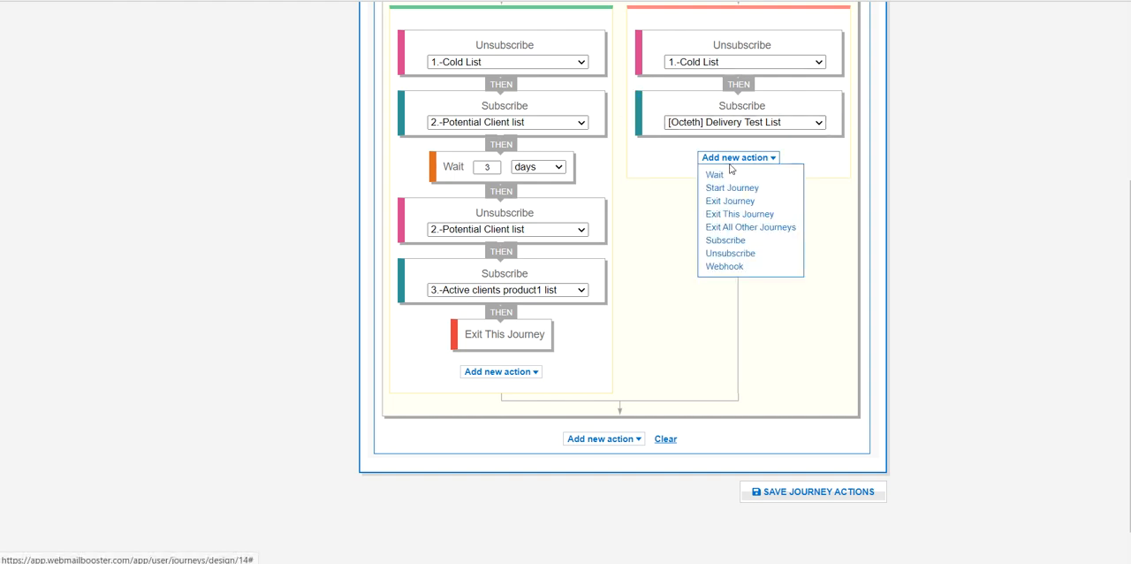
left_click(721, 215)
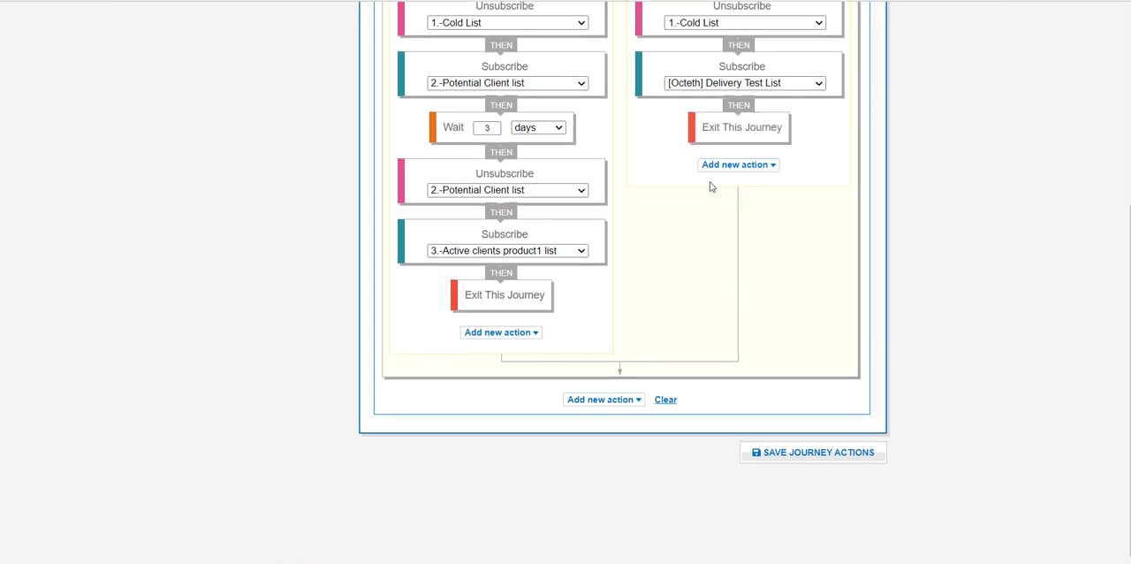
- Remove the Exit This Journey, Subscribe and Unsubscribe actions from the NO branch
scroll(707, 250, "up", 2)
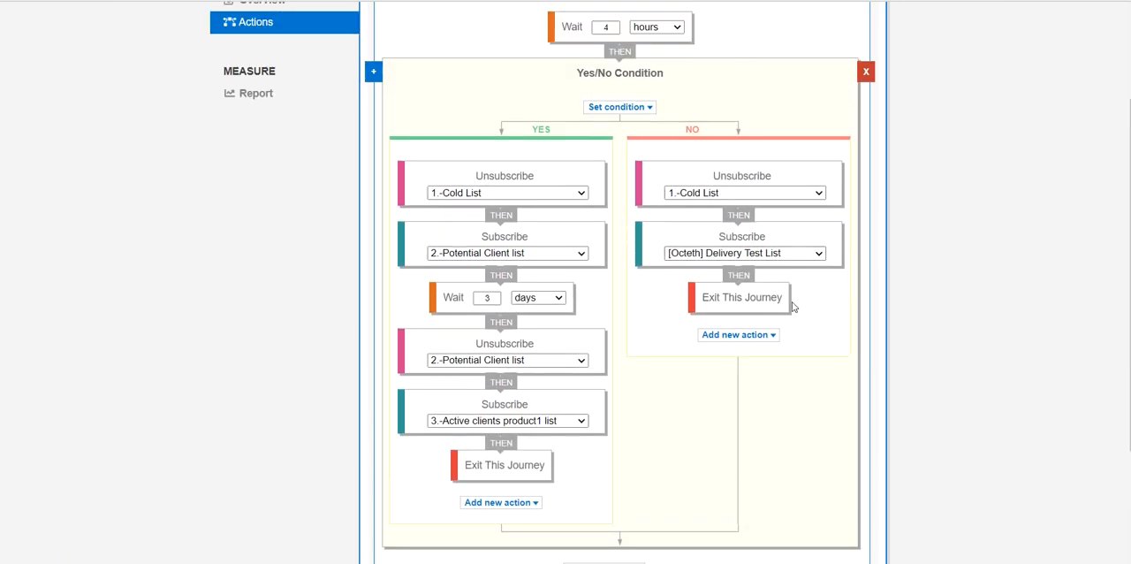
left_click(797, 296)
left_click(848, 237)
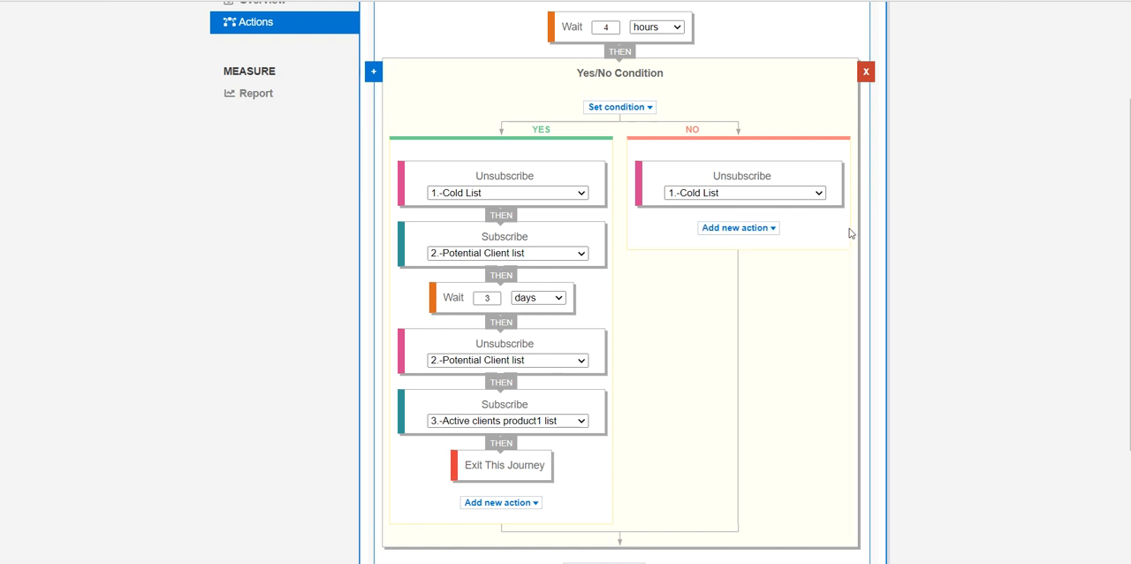
left_click(848, 181)
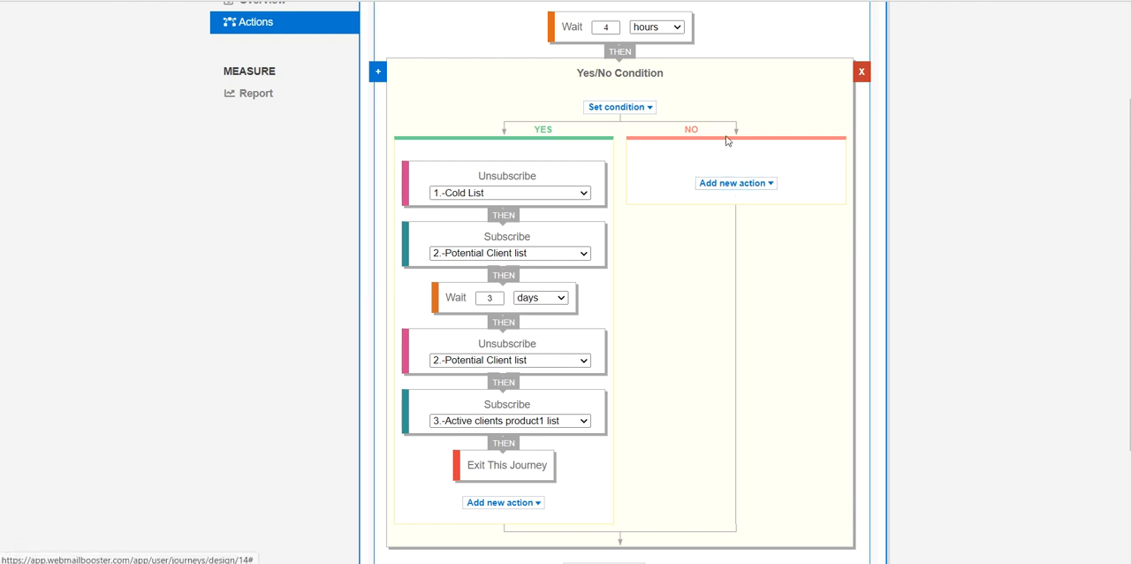
- Add Exit This Journey actions to the NO branch and after the whole Yes/No Condition, and save the journey actions
left_click(714, 189)
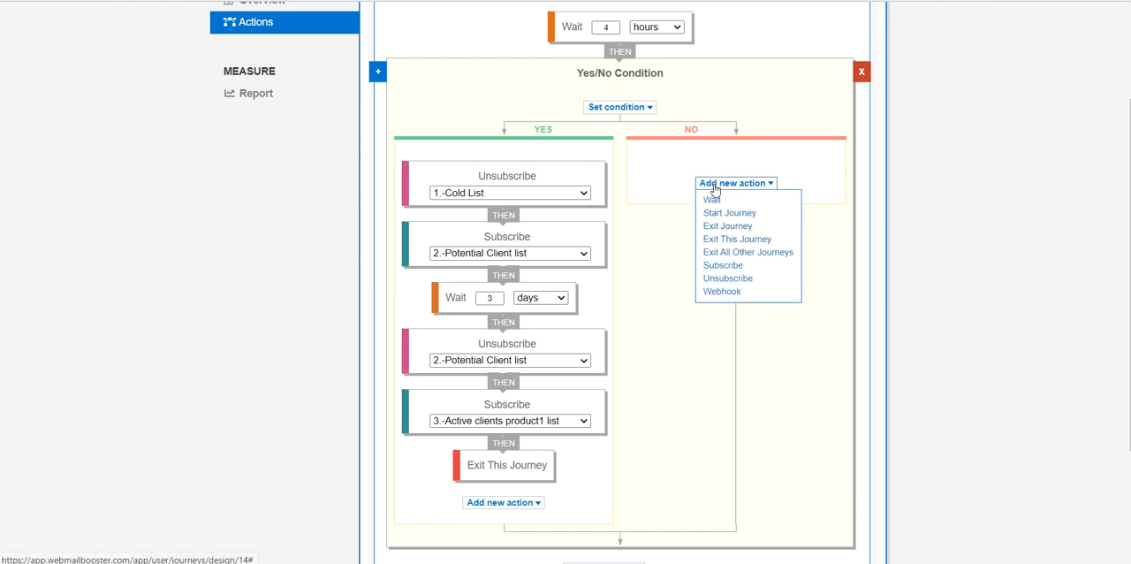
left_click(711, 240)
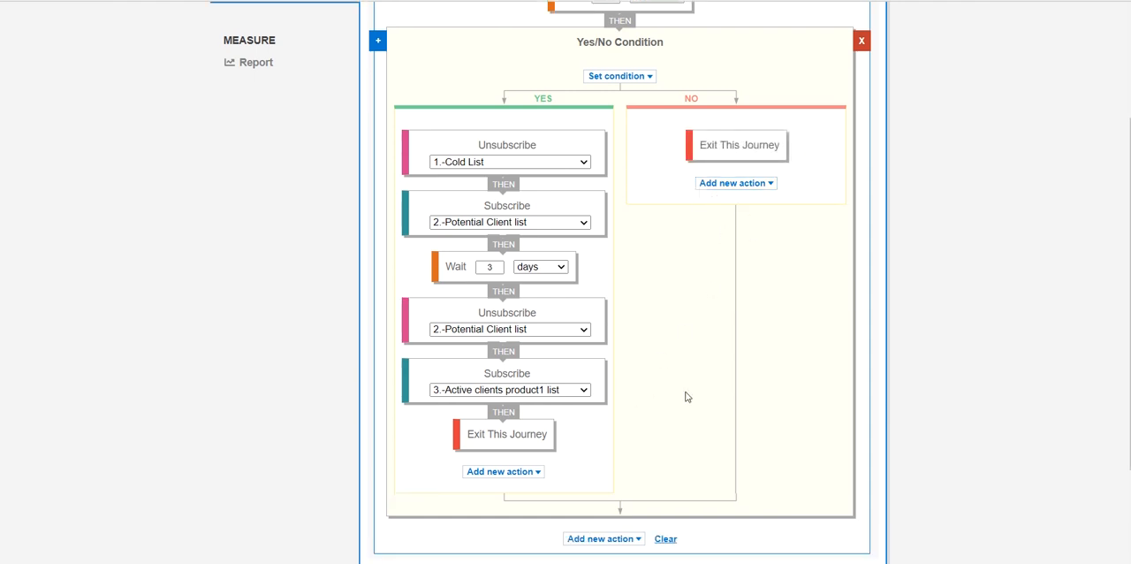
scroll(685, 396, "down", 3)
left_click(602, 401)
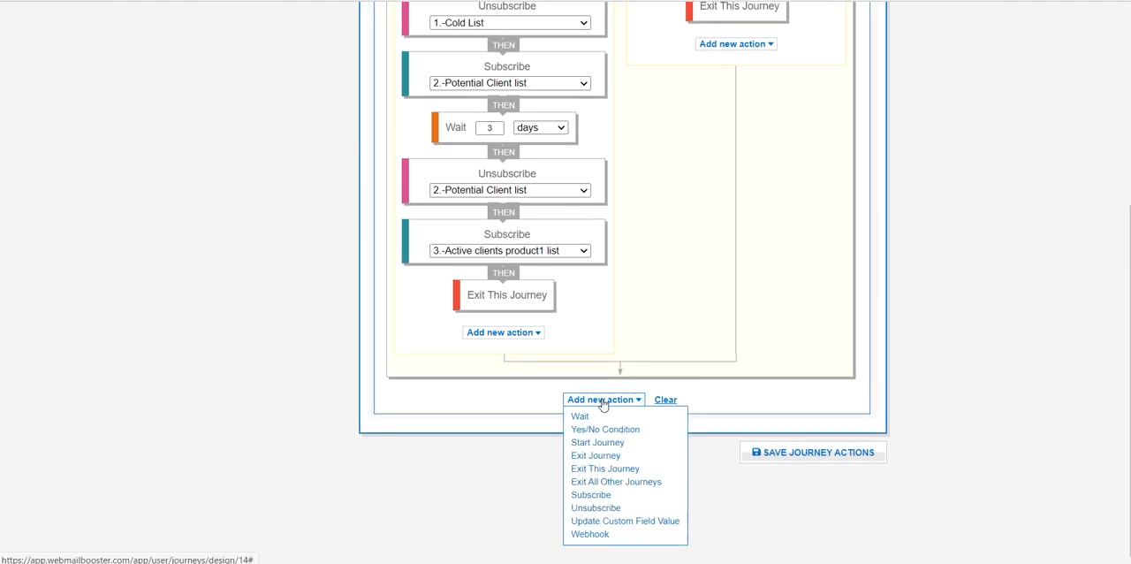
left_click(588, 475)
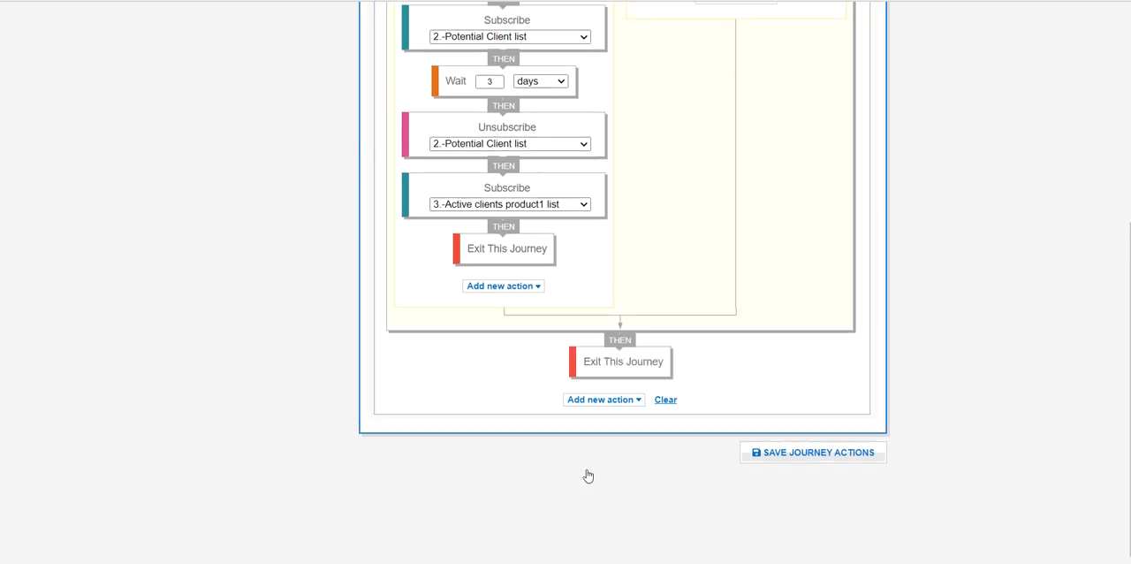
left_click(809, 454)
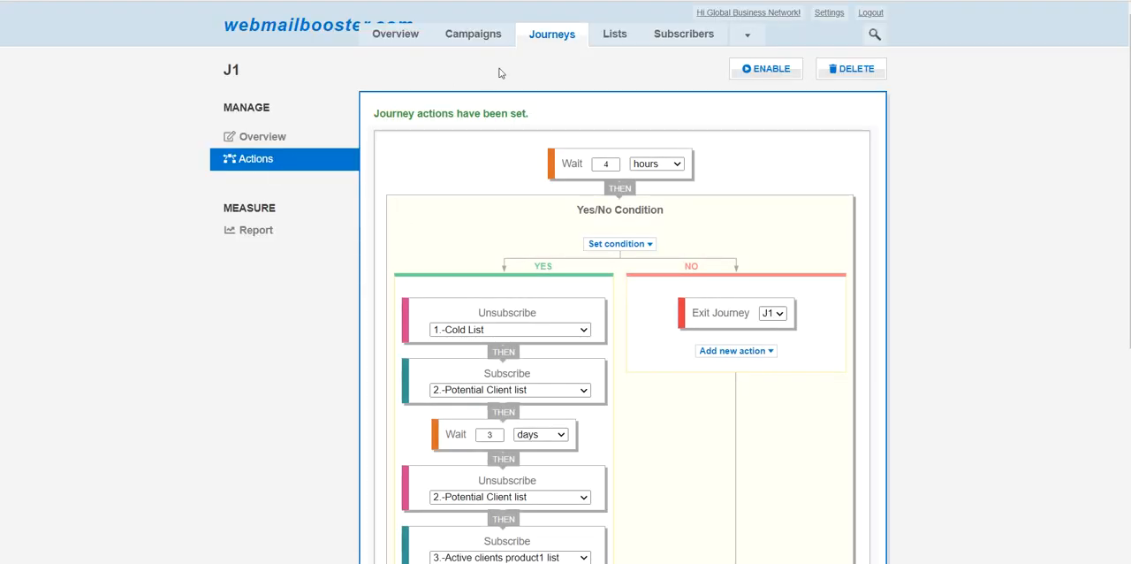
- Open journey J1 from the disabled journeys in the Journey Browser
left_click(542, 40)
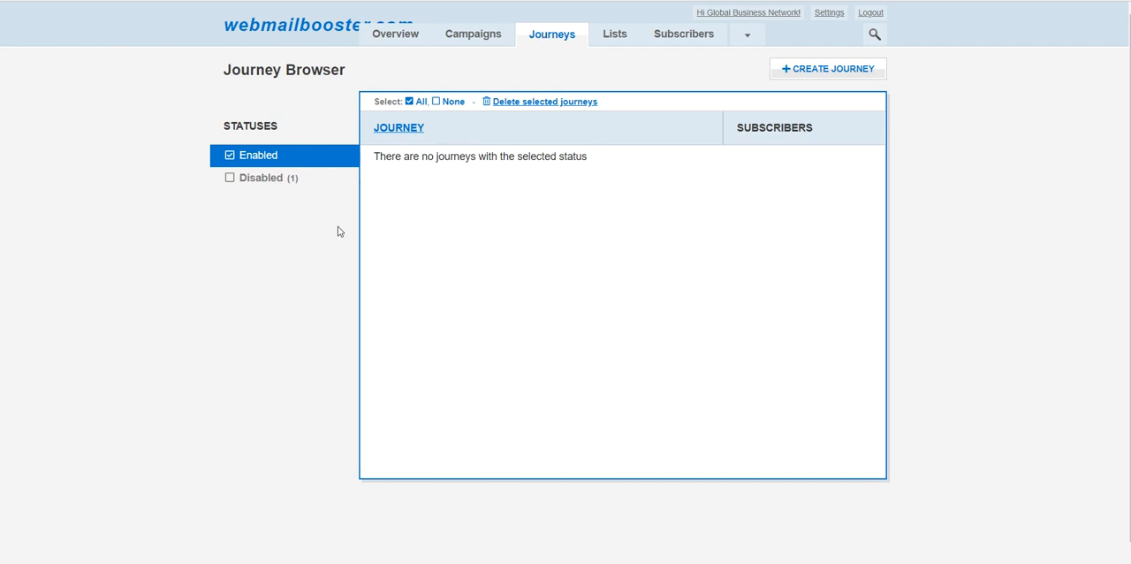
left_click(253, 183)
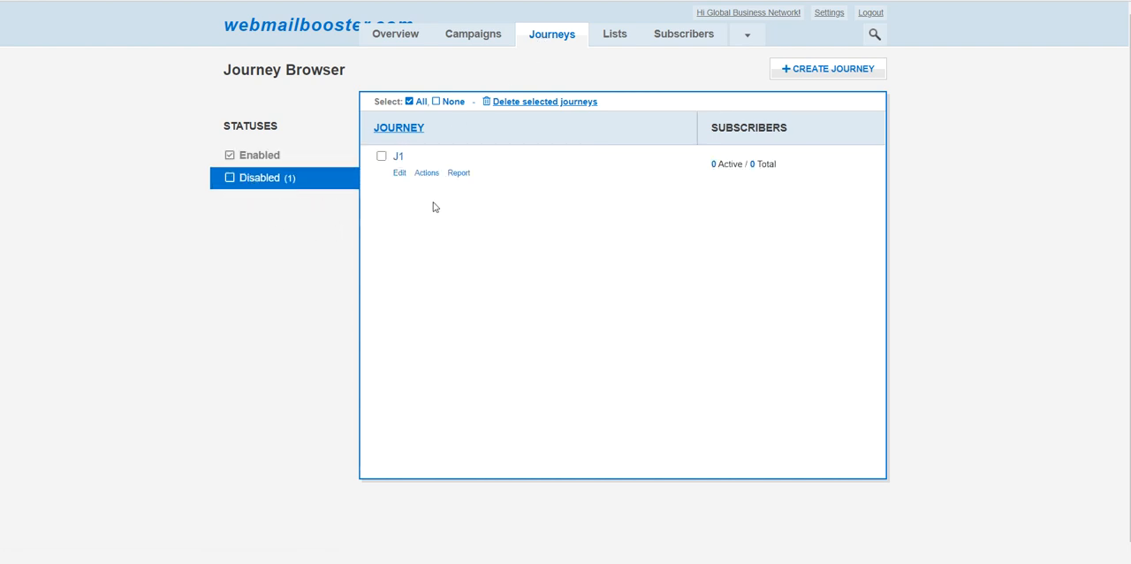
left_click(380, 155)
left_click(383, 158)
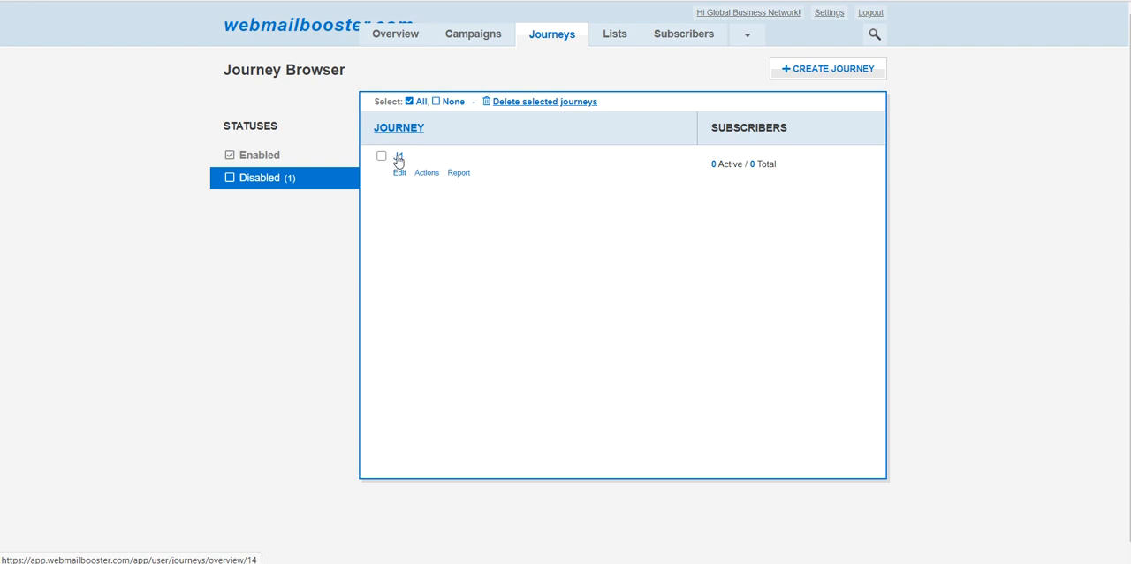
left_click(398, 158)
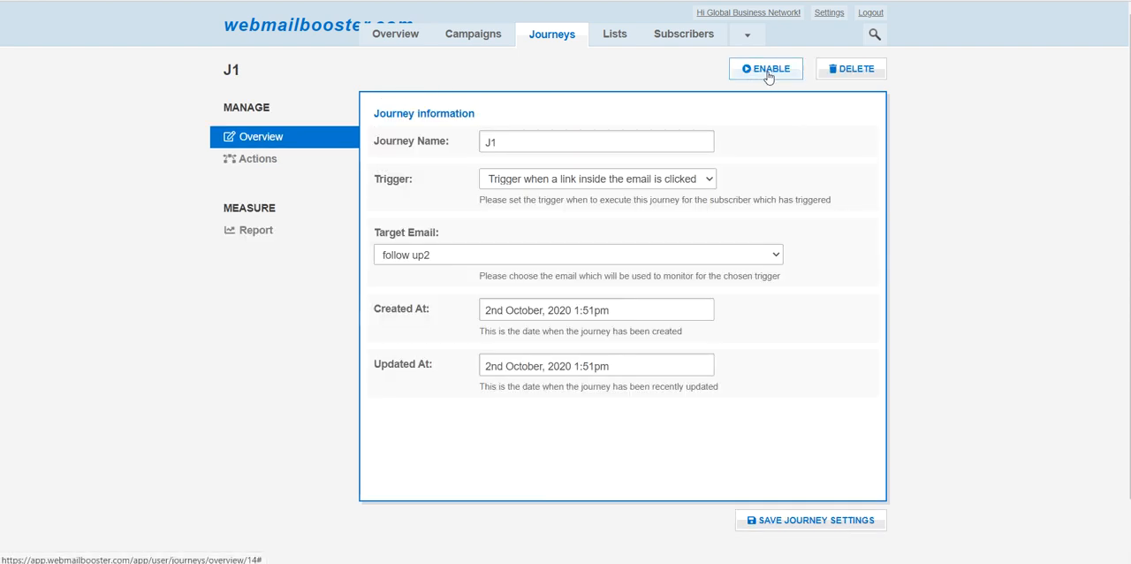
- Enable journey J1, confirm the activation, and reopen its overview from the enabled journeys
left_click(768, 71)
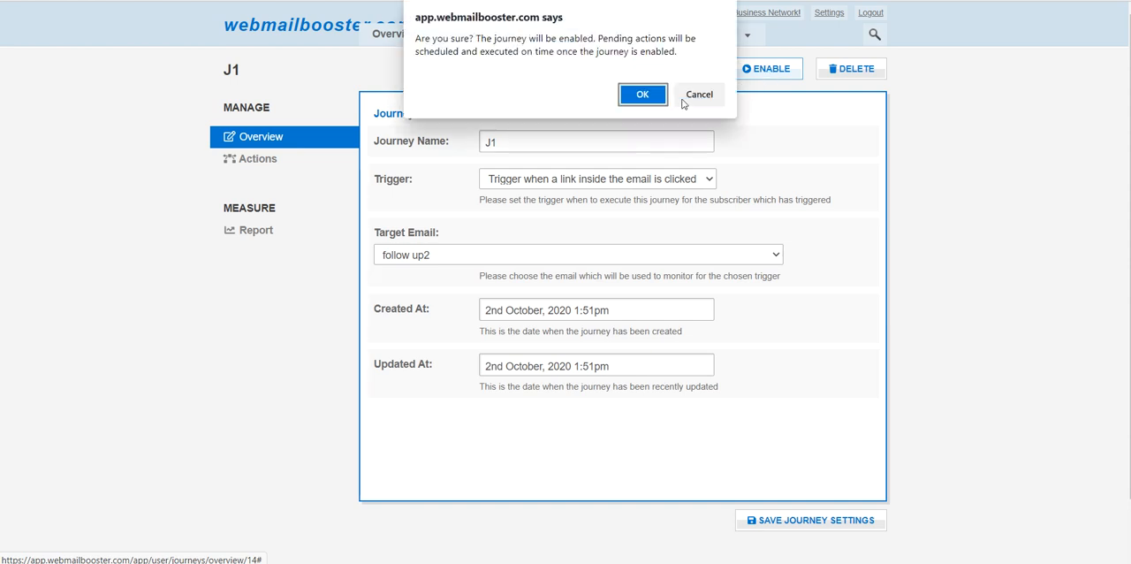
left_click(642, 95)
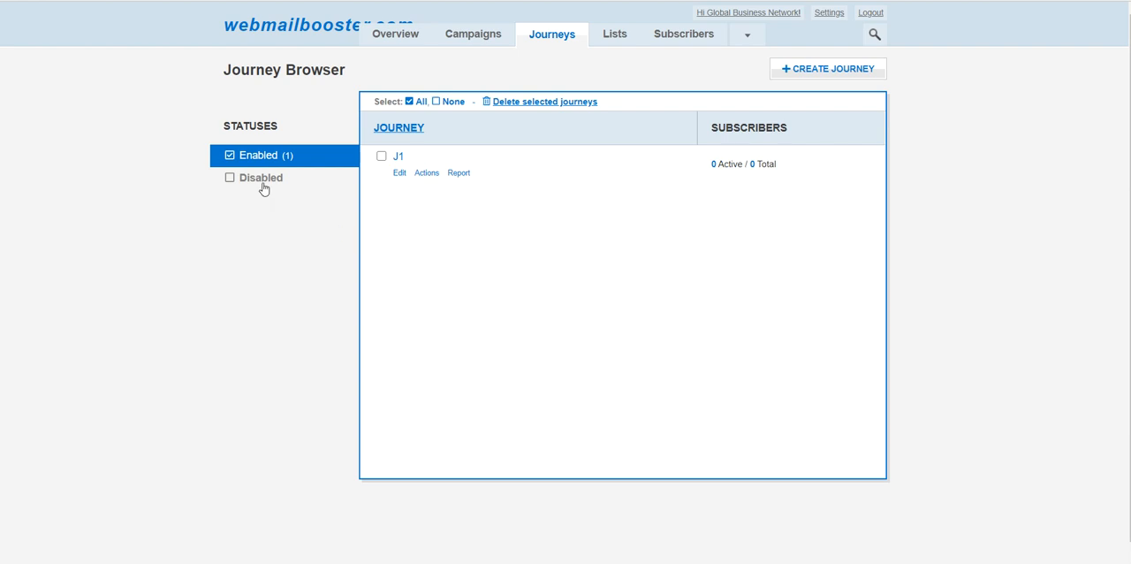
left_click(398, 157)
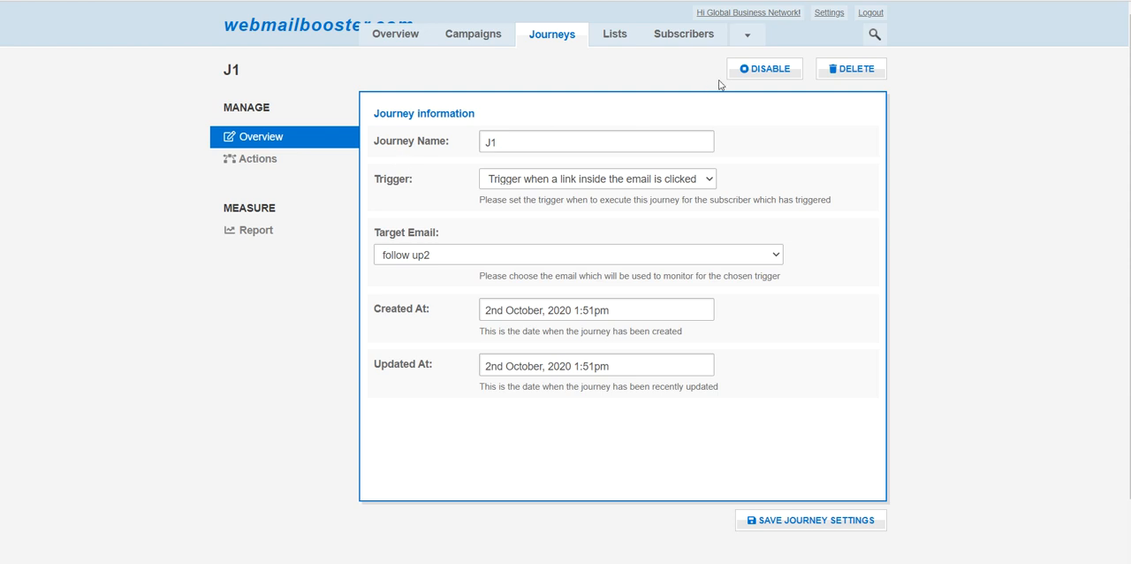